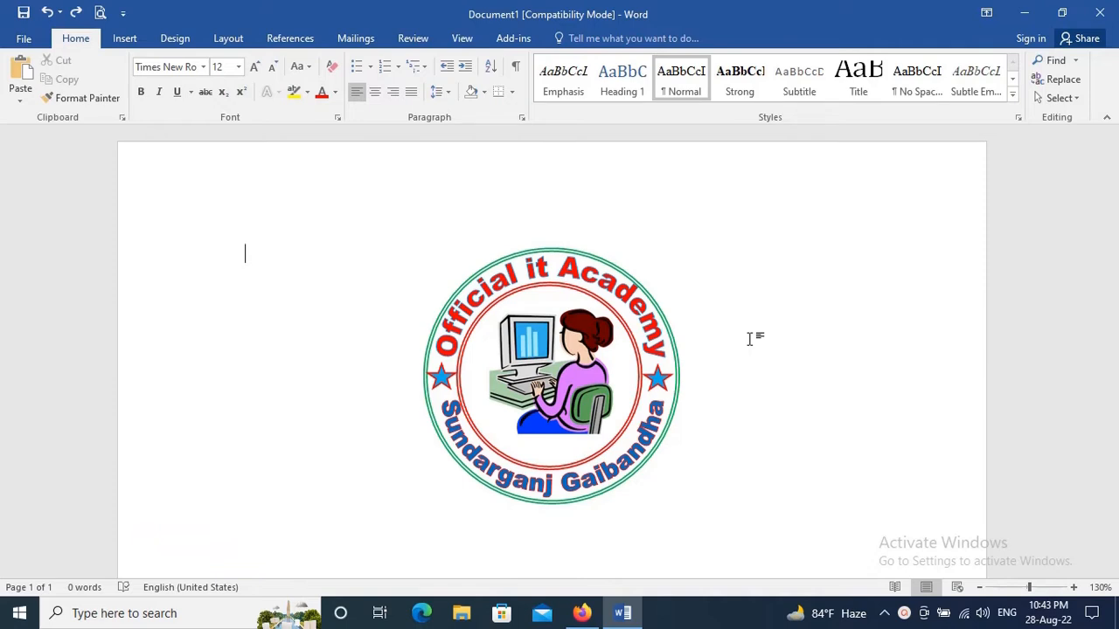
Step: Delete the existing circular logo and everything else in the document
key(ctrl+a)
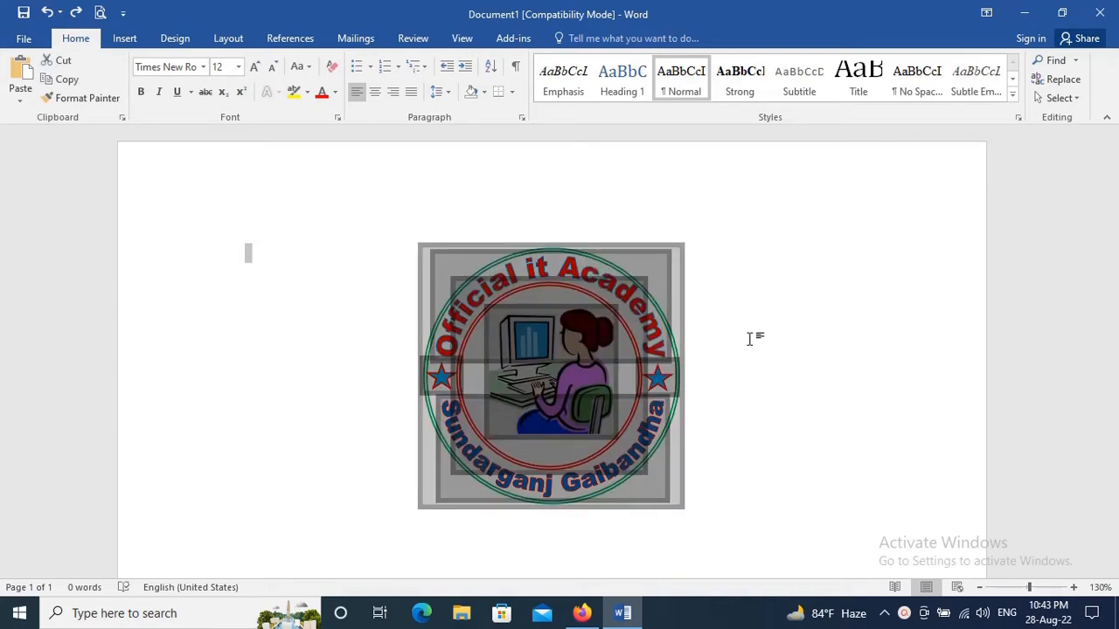
key(Delete)
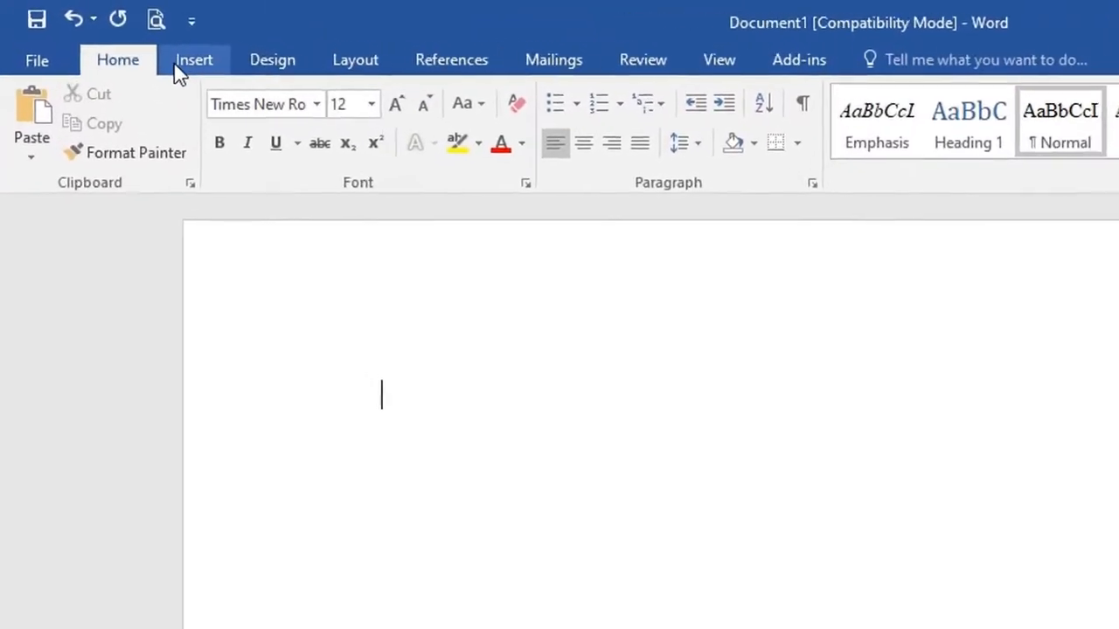
Step: Insert a WordArt in the first plain outline style with the text "Official it Academy"
click(179, 62)
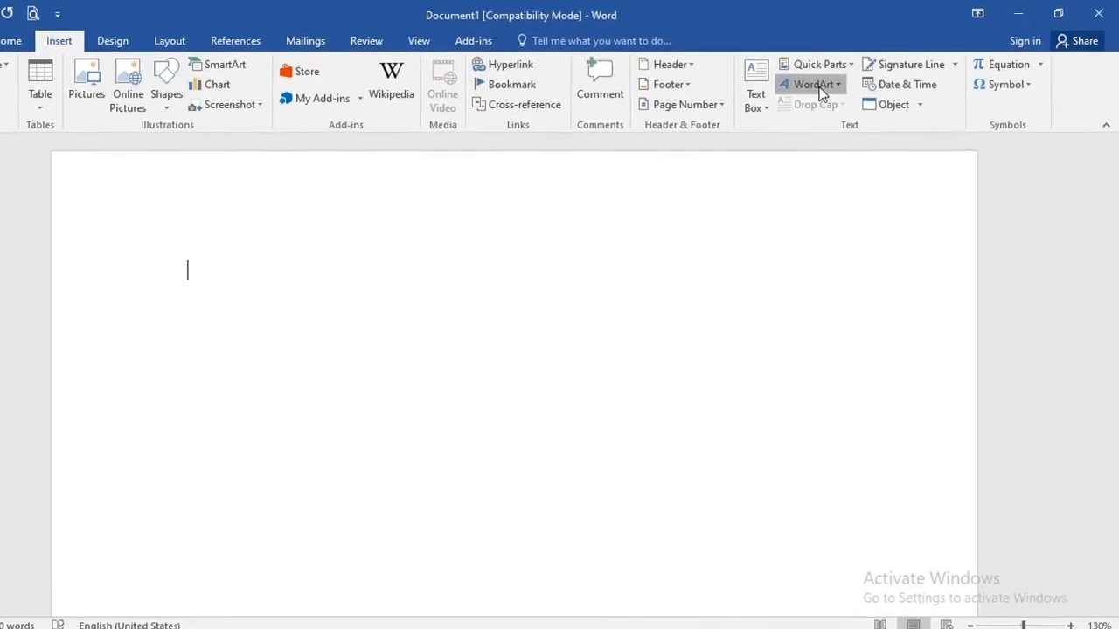
click(817, 87)
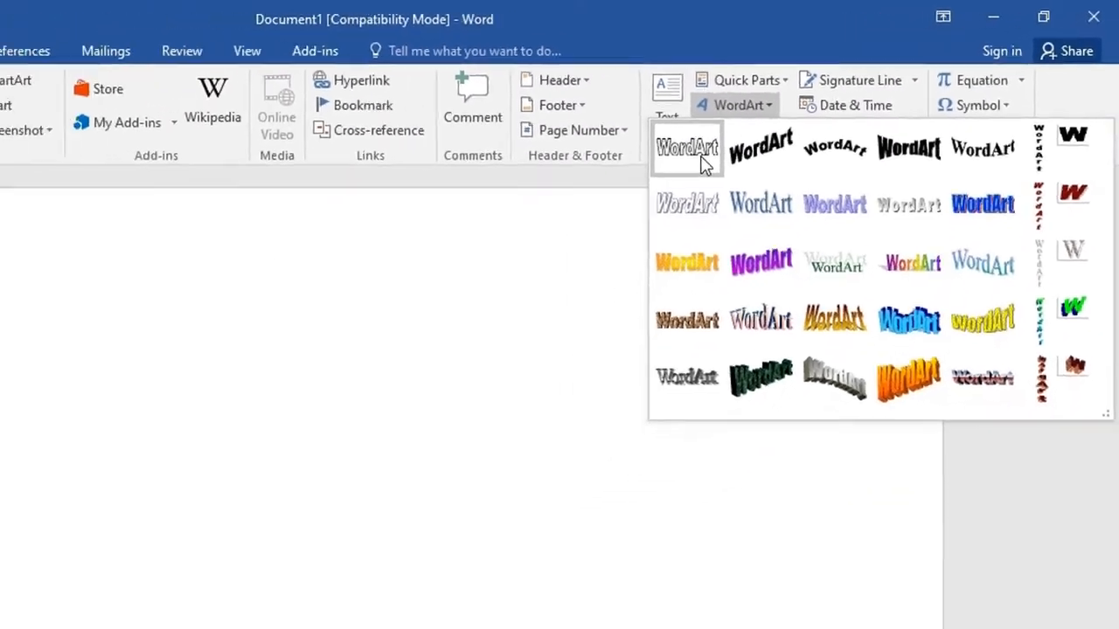
click(704, 164)
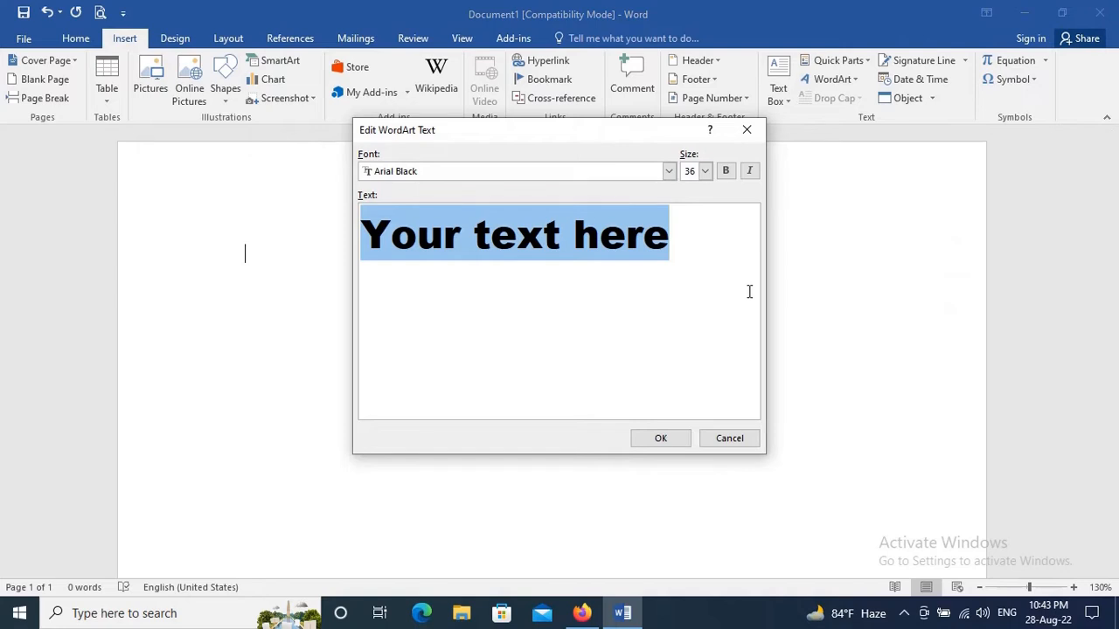
text(Offic)
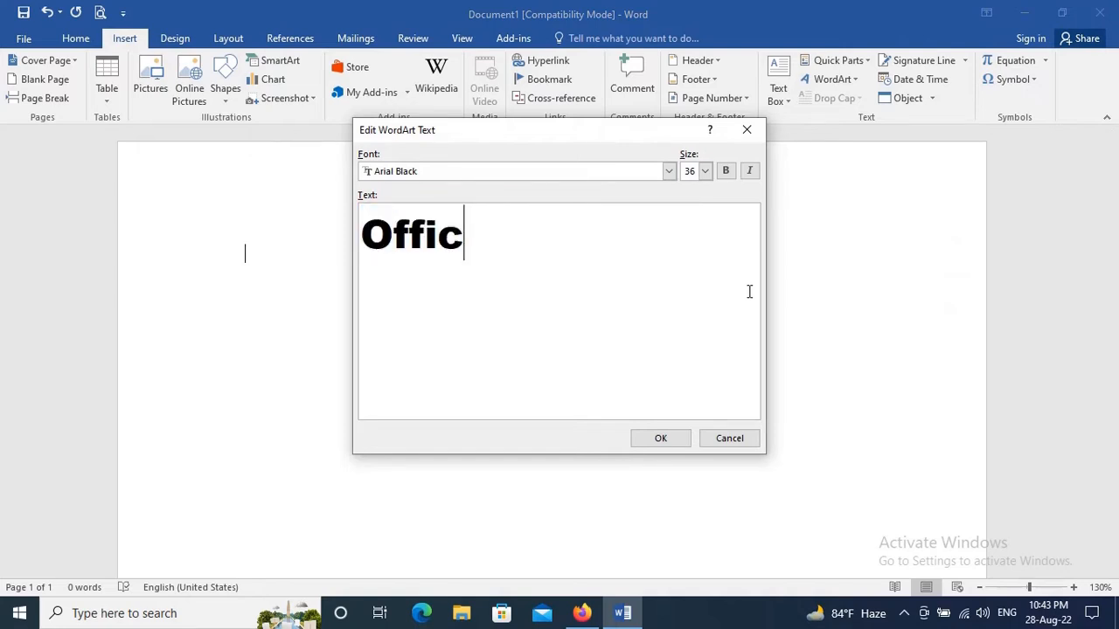
text(ial it )
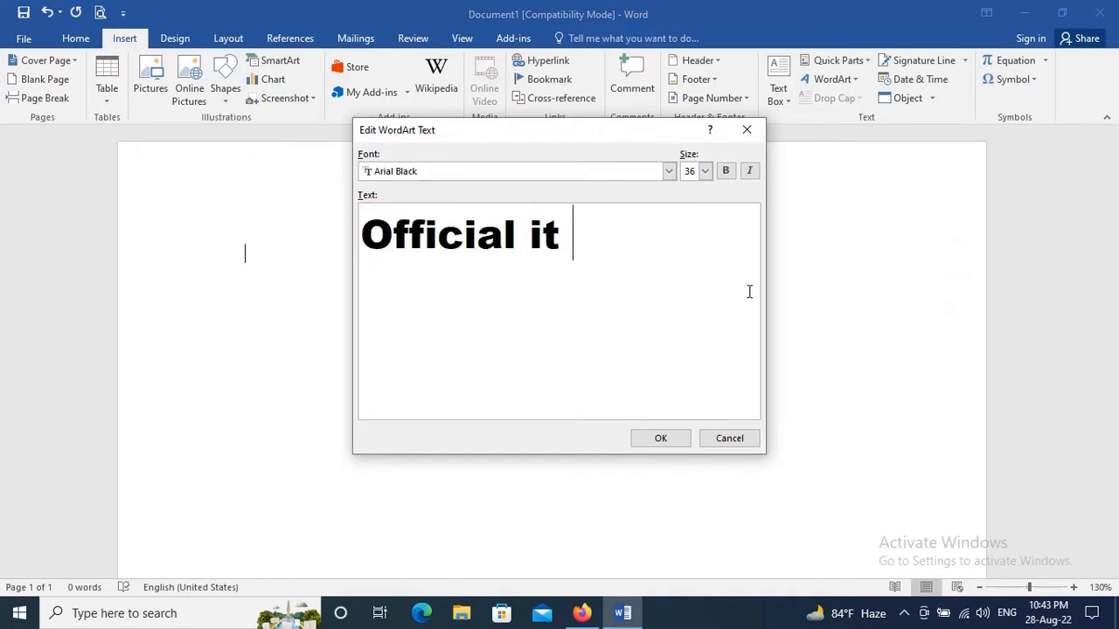
text(Academy)
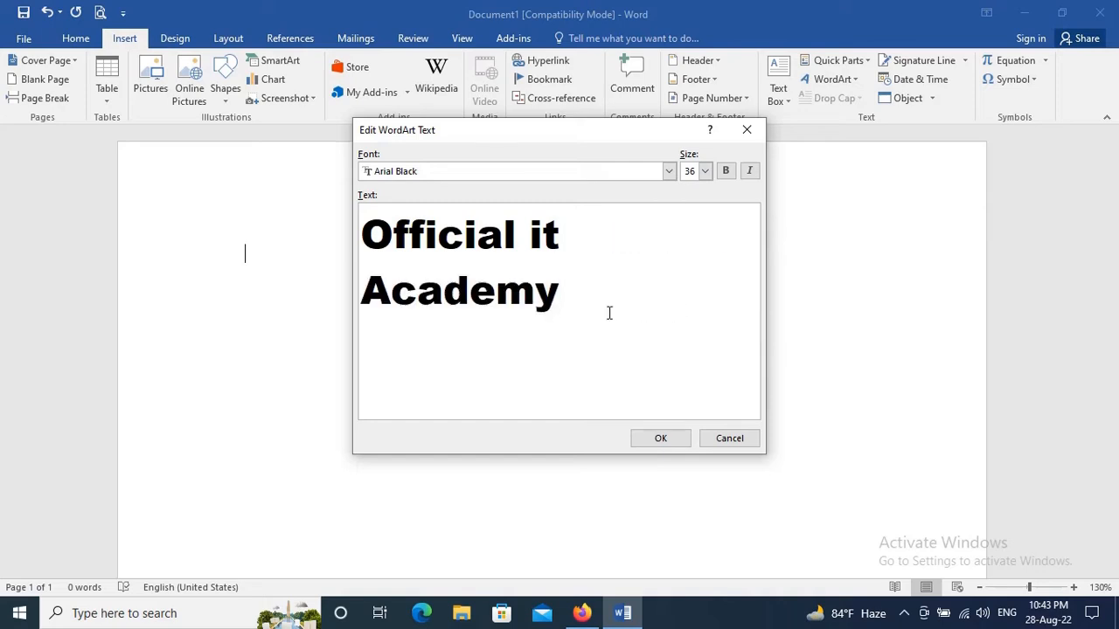
click(660, 441)
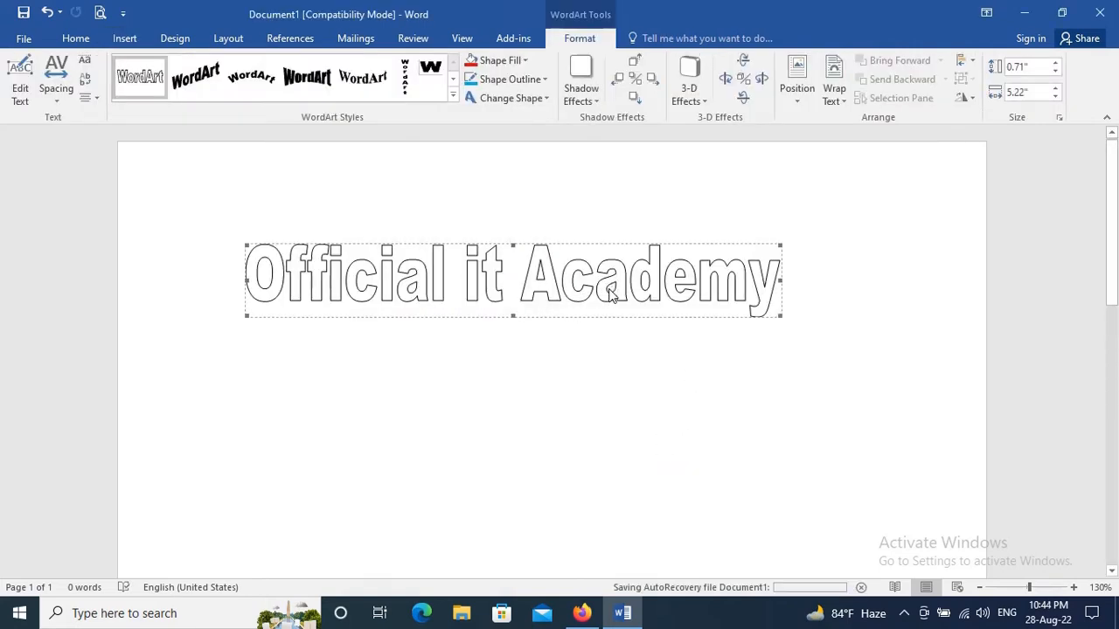
click(662, 399)
click(586, 296)
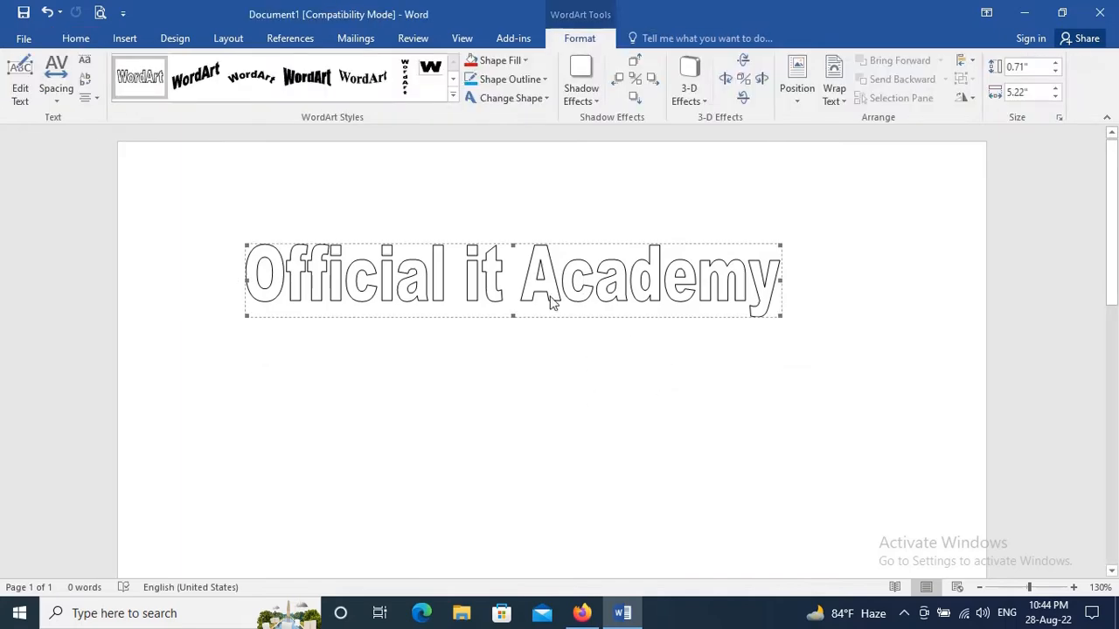
click(585, 357)
Step: Set the text wrapping of the "Official it Academy" WordArt to Behind text
click(699, 277)
right_click(692, 286)
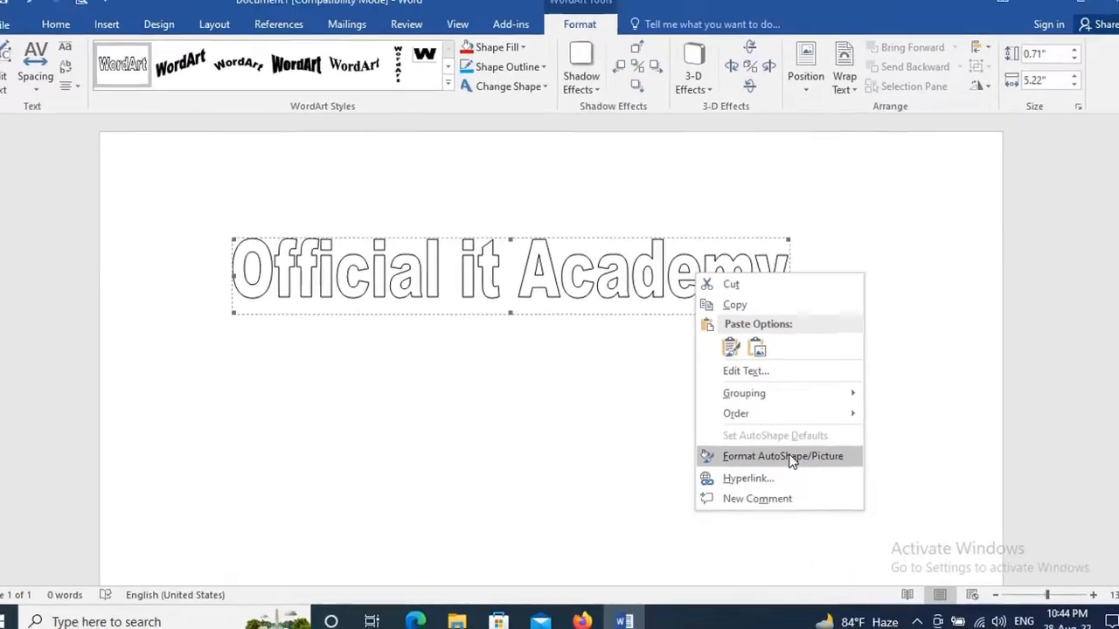
click(896, 488)
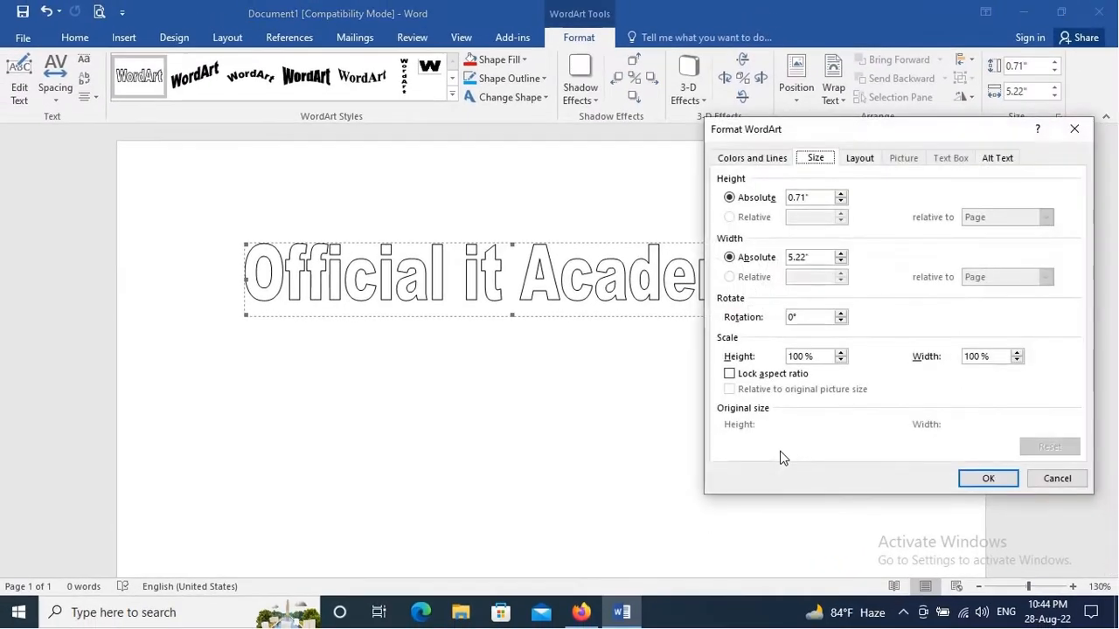
click(777, 161)
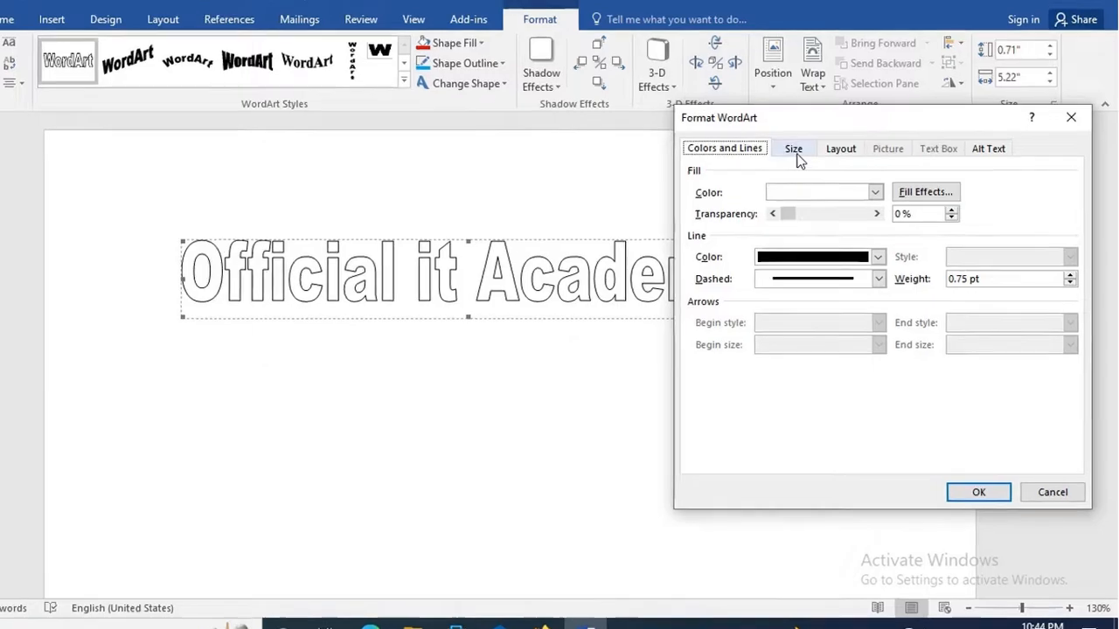
click(794, 151)
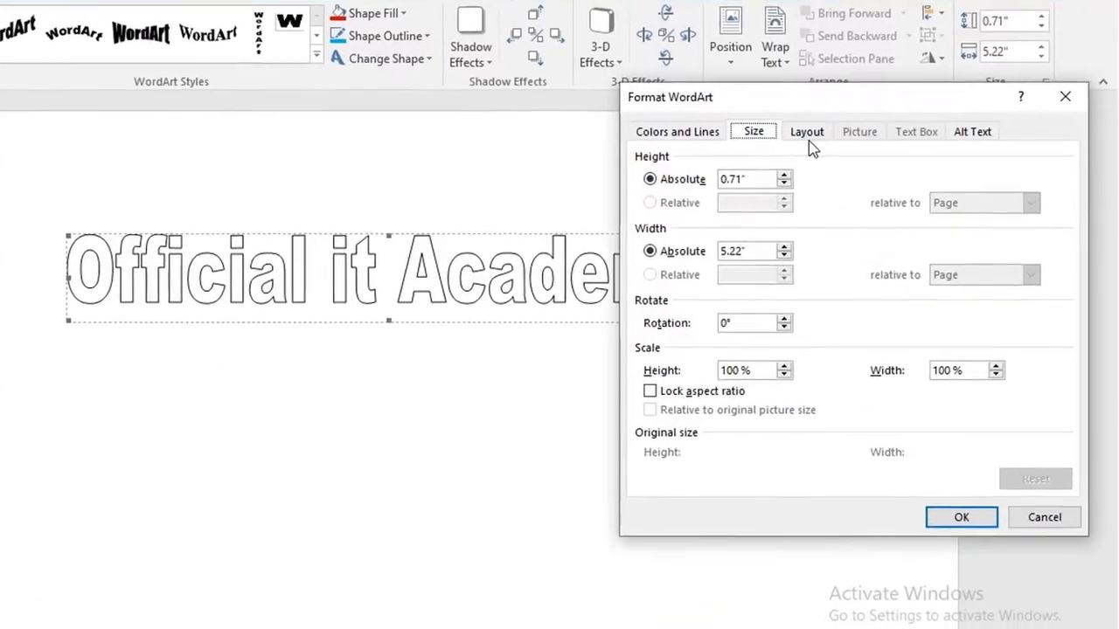
click(841, 148)
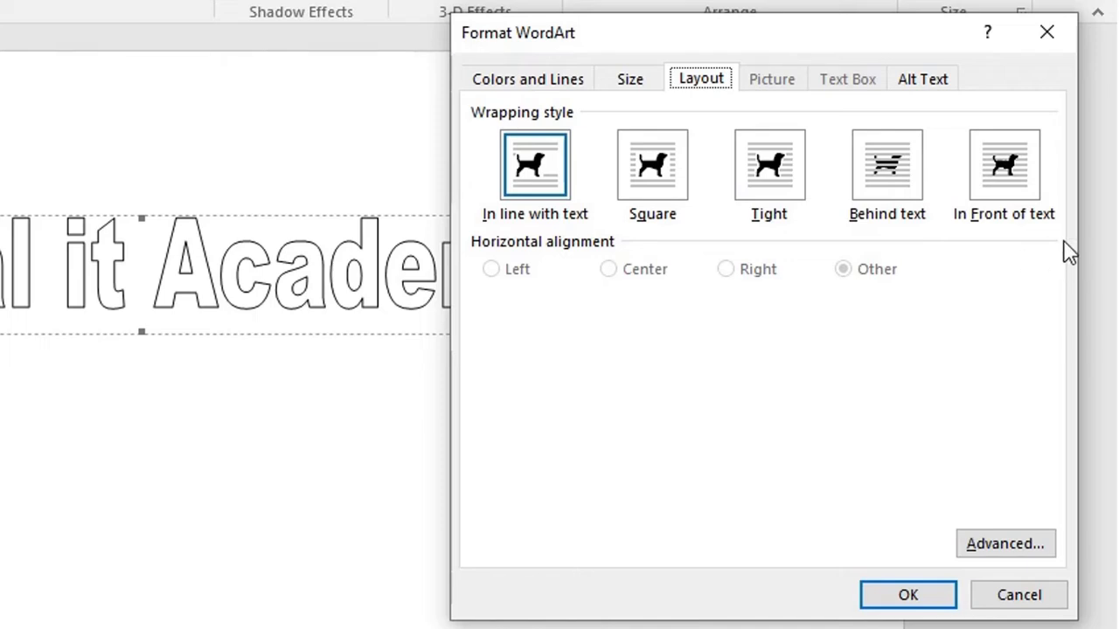
click(888, 183)
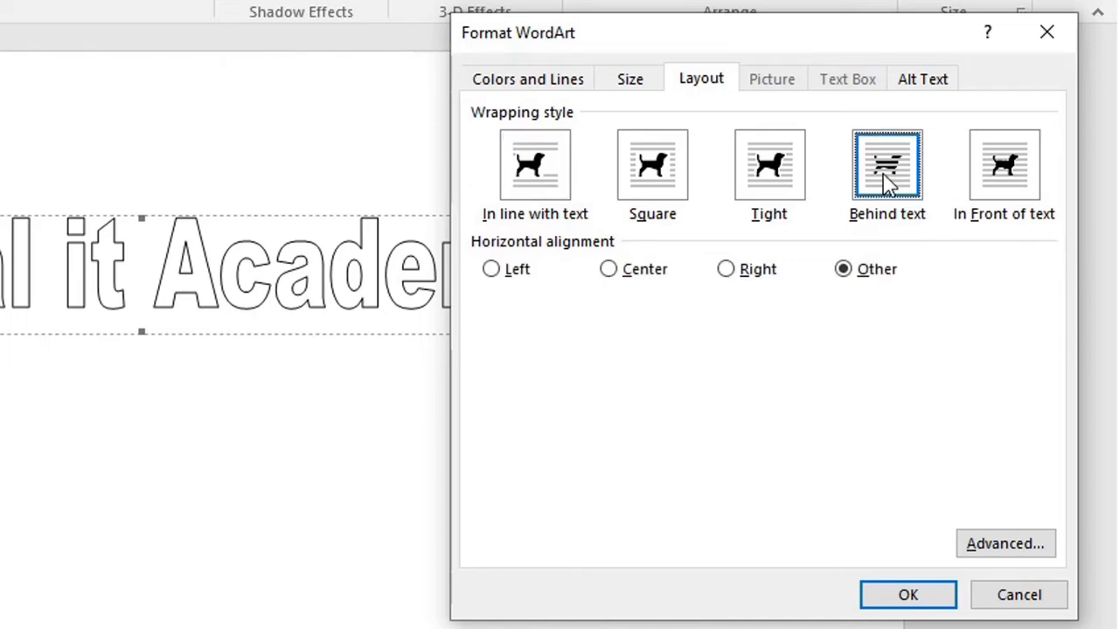
Step: Give the WordArt a standard red fill and a standard light blue outline, and apply the formatting
click(566, 86)
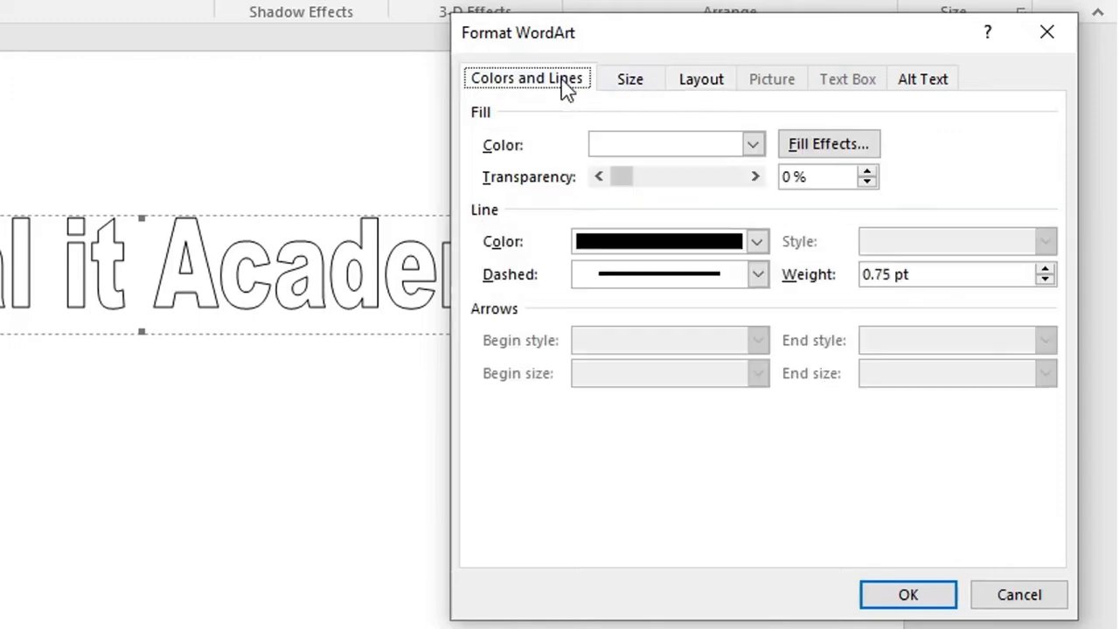
click(656, 147)
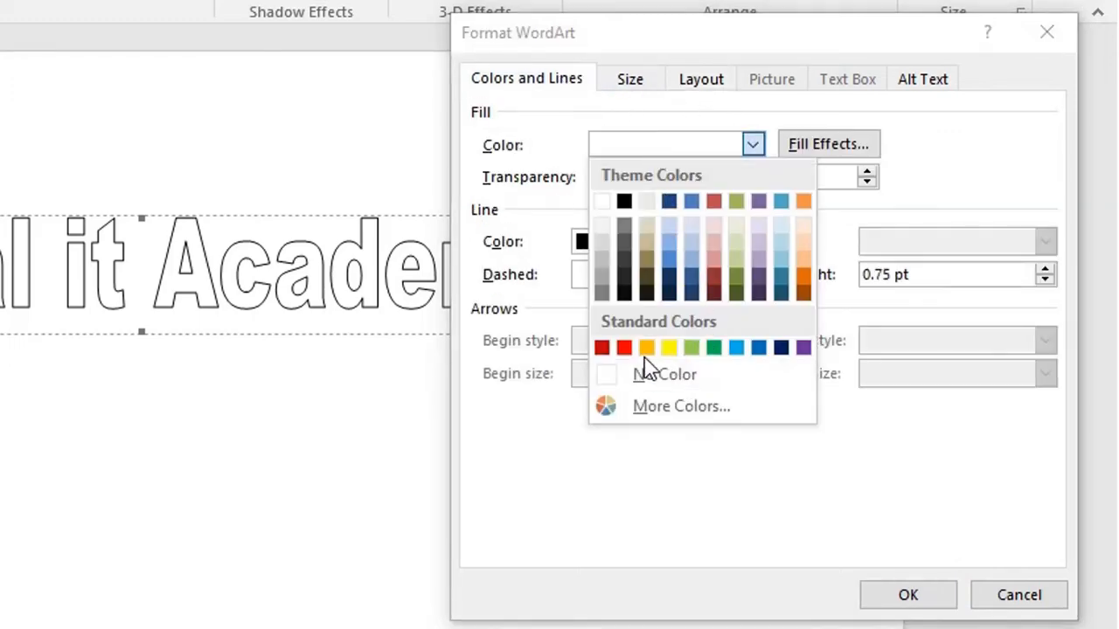
click(624, 348)
click(708, 242)
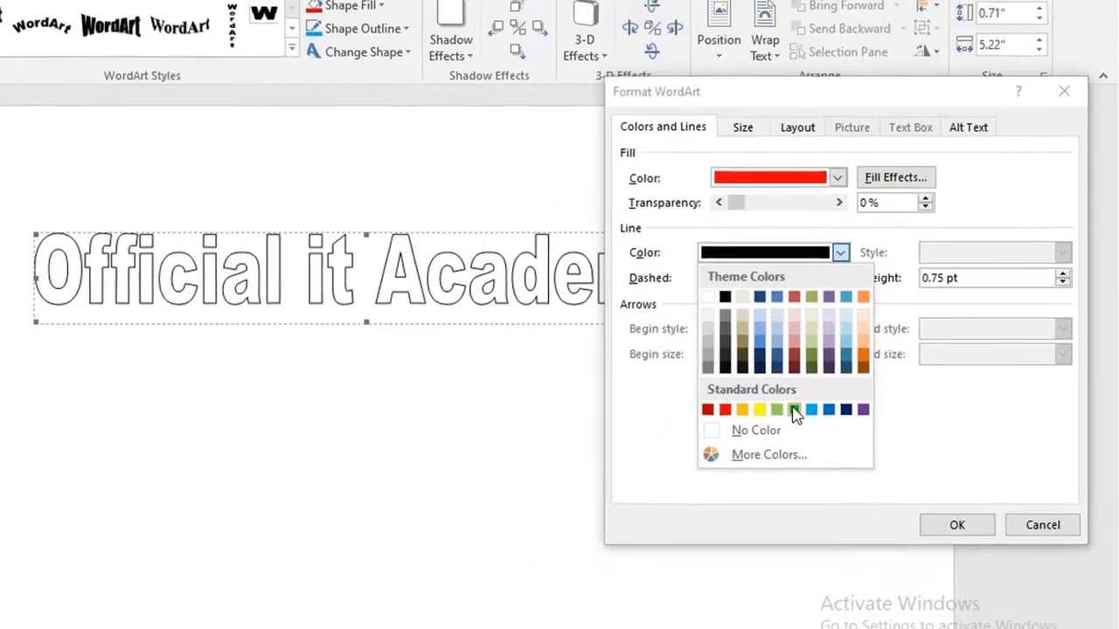
click(794, 410)
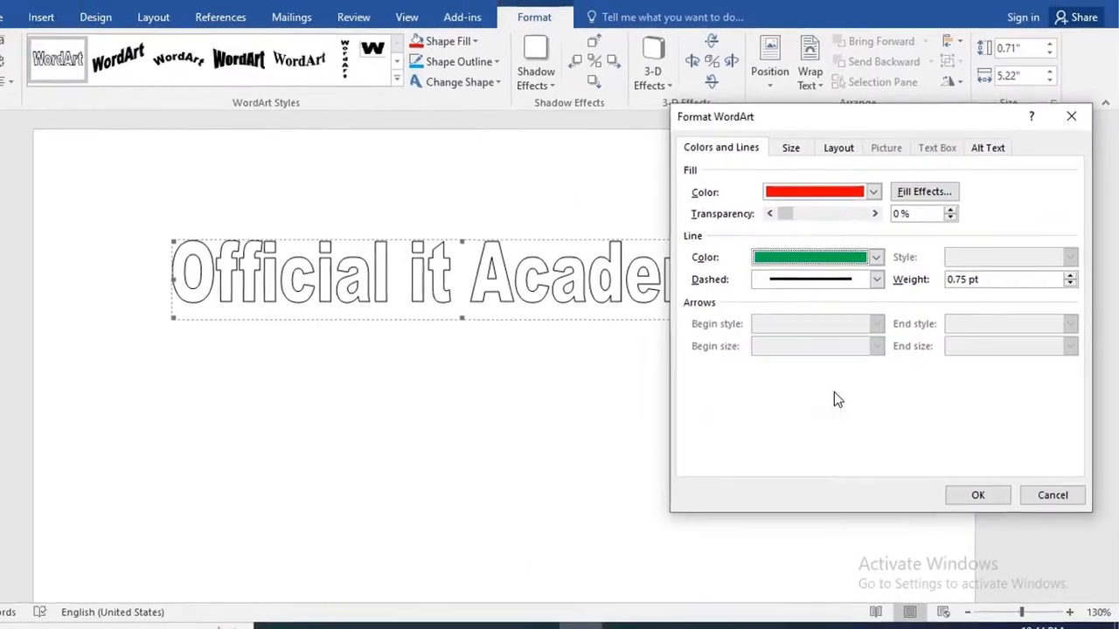
click(852, 259)
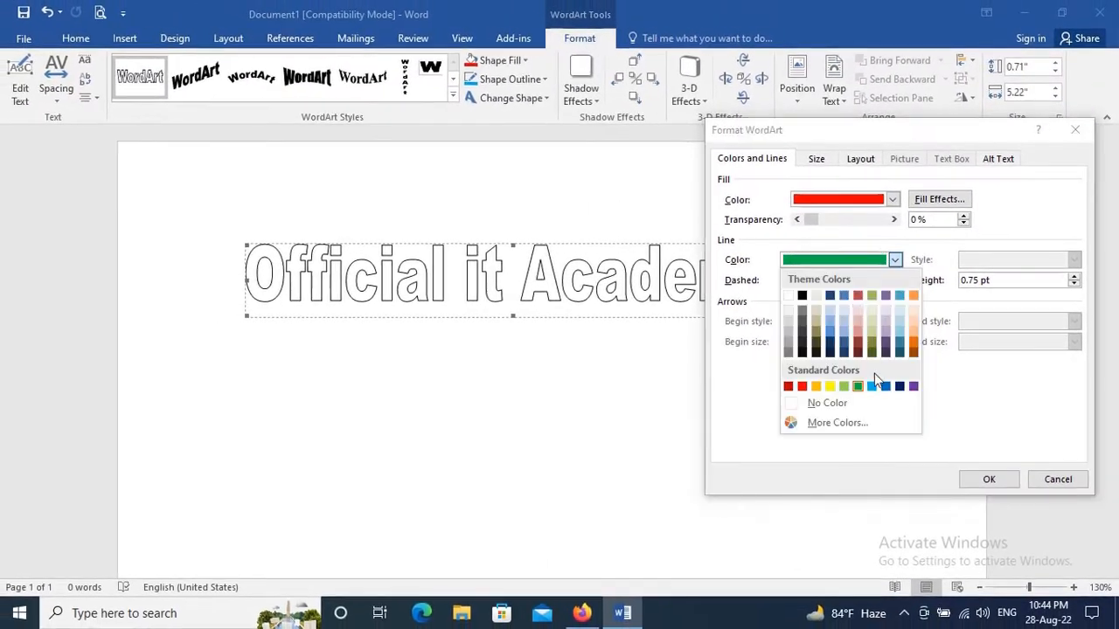
click(873, 387)
click(986, 479)
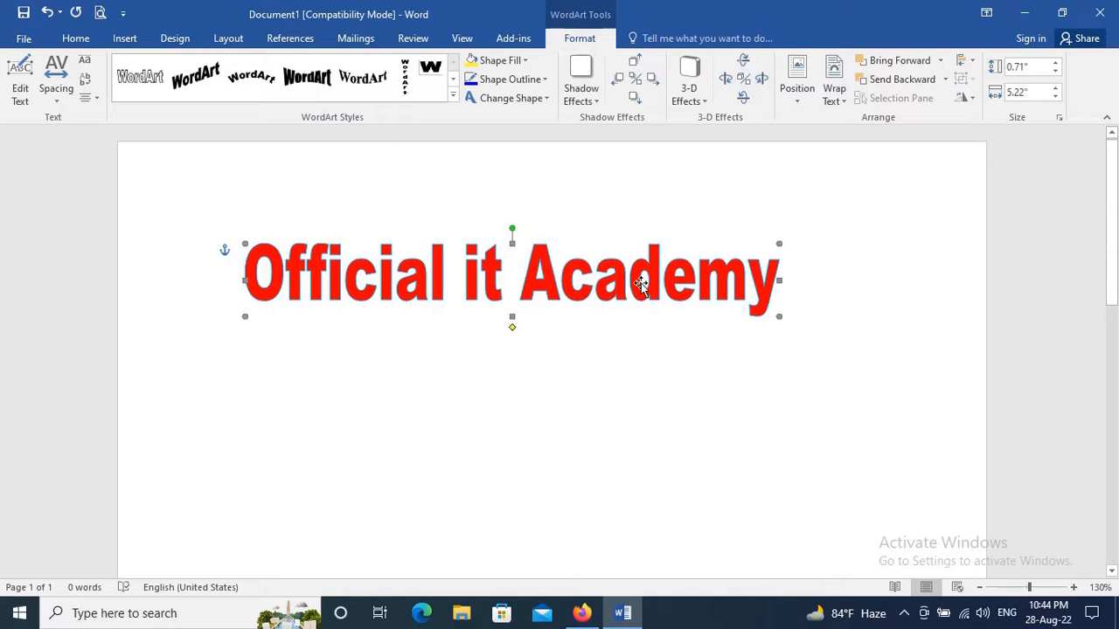
Step: Move the WordArt down and to the right, toward the middle of the page
mouse_move(662, 289)
mouse_down()
mouse_move(762, 245)
mouse_move(689, 392)
mouse_move(655, 395)
mouse_move(652, 267)
mouse_move(681, 281)
mouse_up()
drag(677, 346, 678, 346)
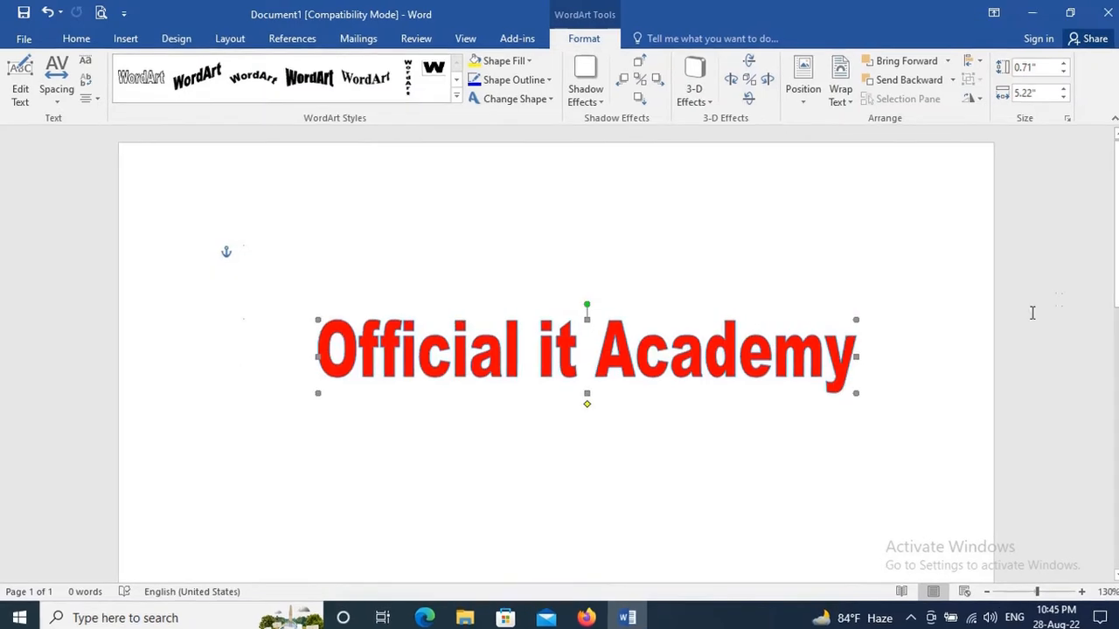
Step: Draw a large, nearly circular oval over the middle of the WordArt
click(142, 45)
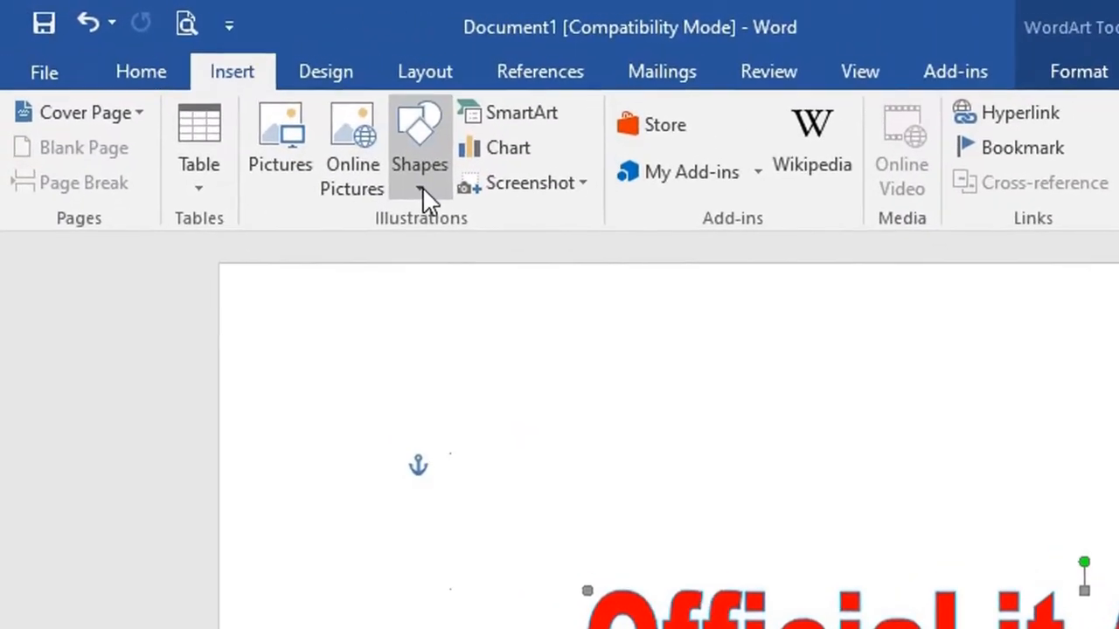
click(391, 179)
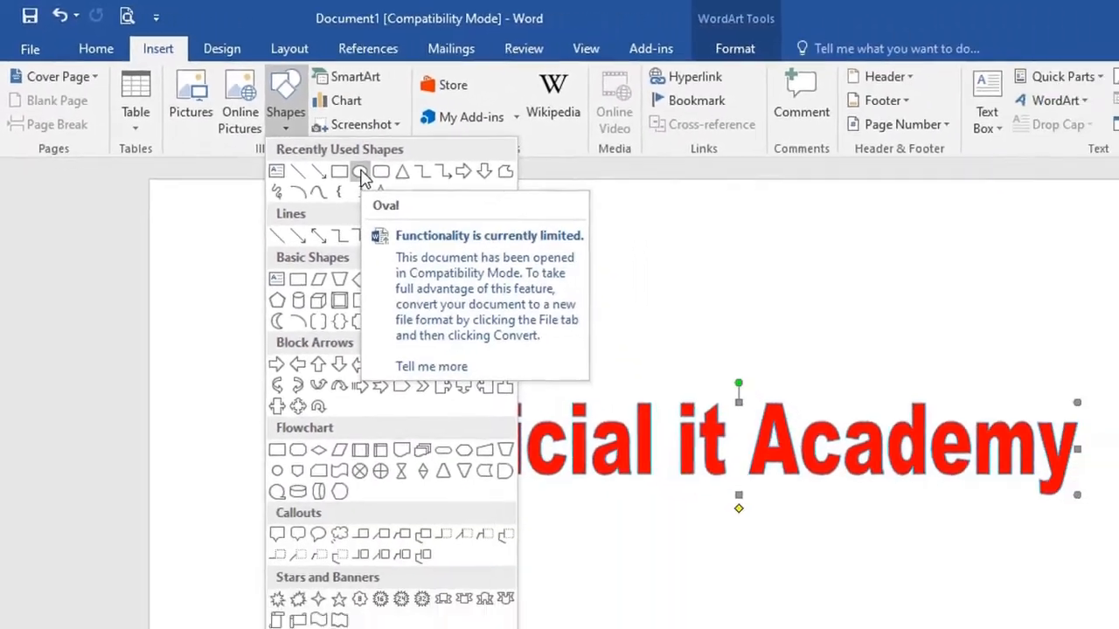
click(513, 245)
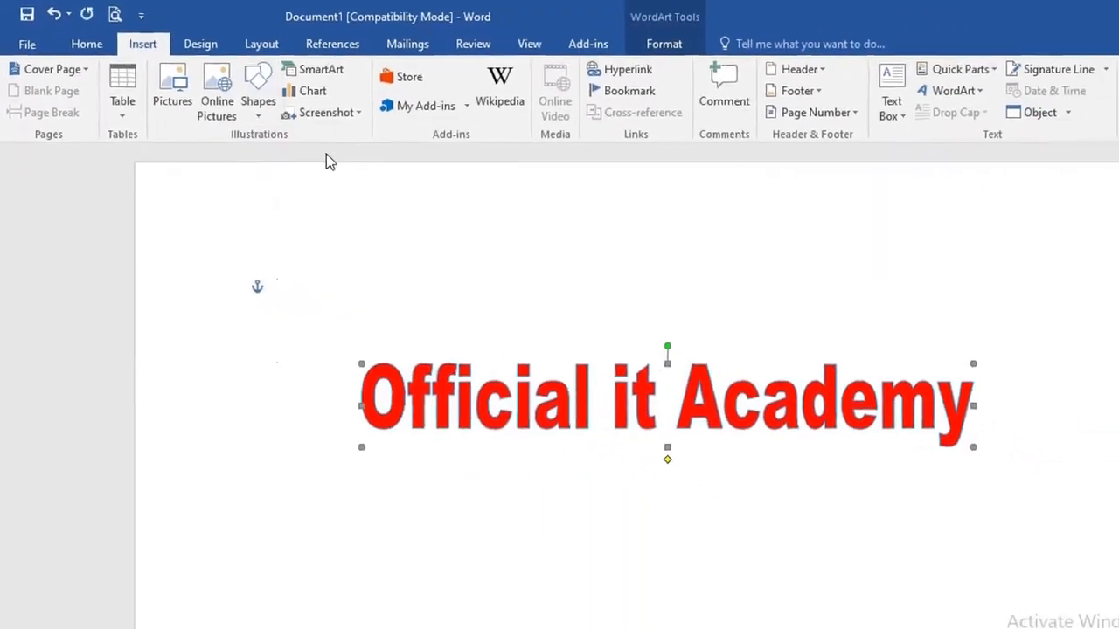
scroll(546, 316, down, 5)
scroll(560, 310, up, 2)
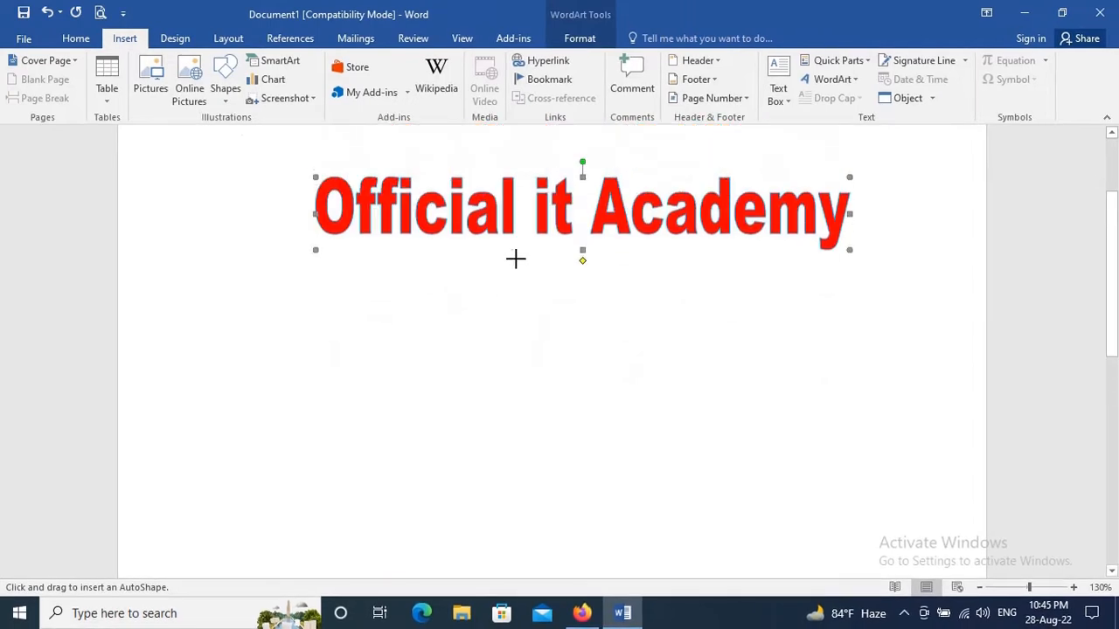
scroll(516, 258, up, 1)
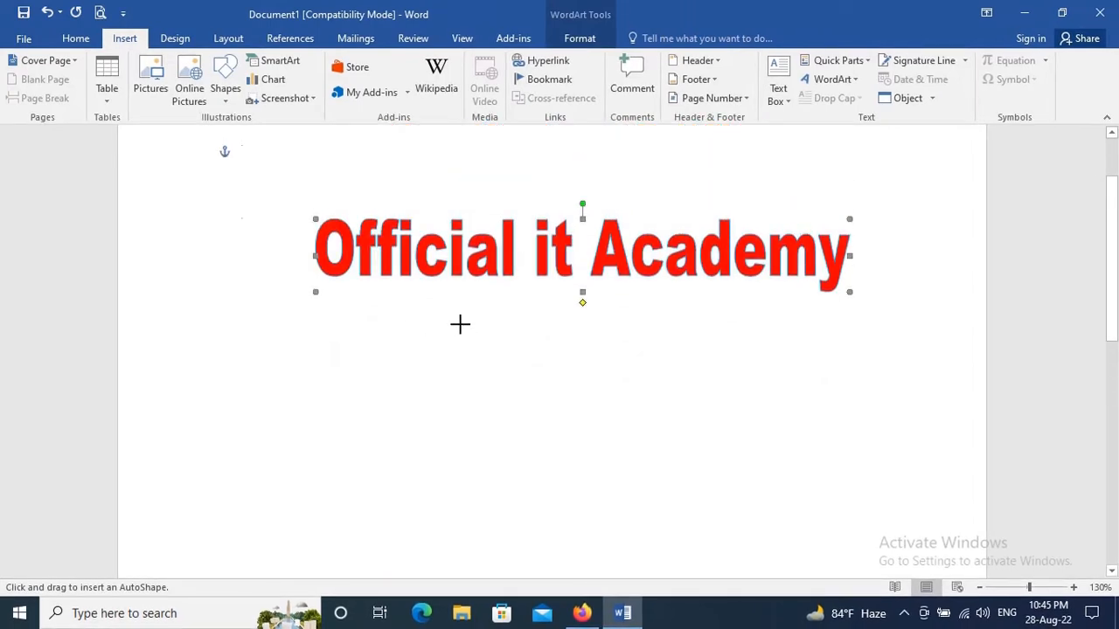
mouse_move(434, 193)
mouse_down()
mouse_move(562, 372)
mouse_move(641, 443)
mouse_move(704, 464)
mouse_move(675, 450)
mouse_up()
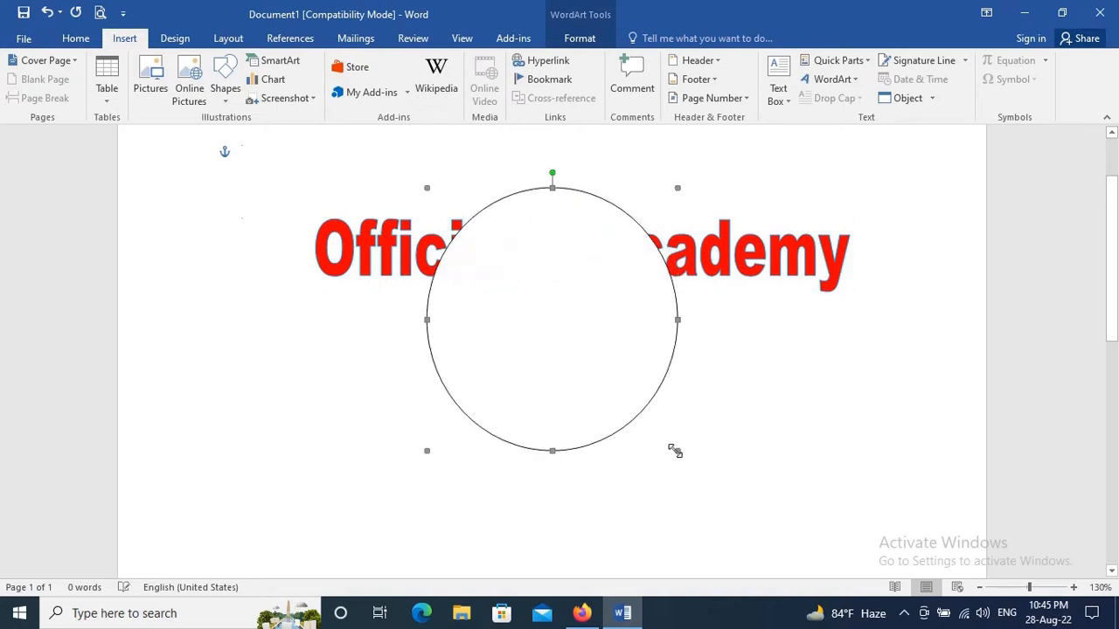
Step: Move the WordArt slightly down and left so it is centred horizontally on the circle
click(757, 262)
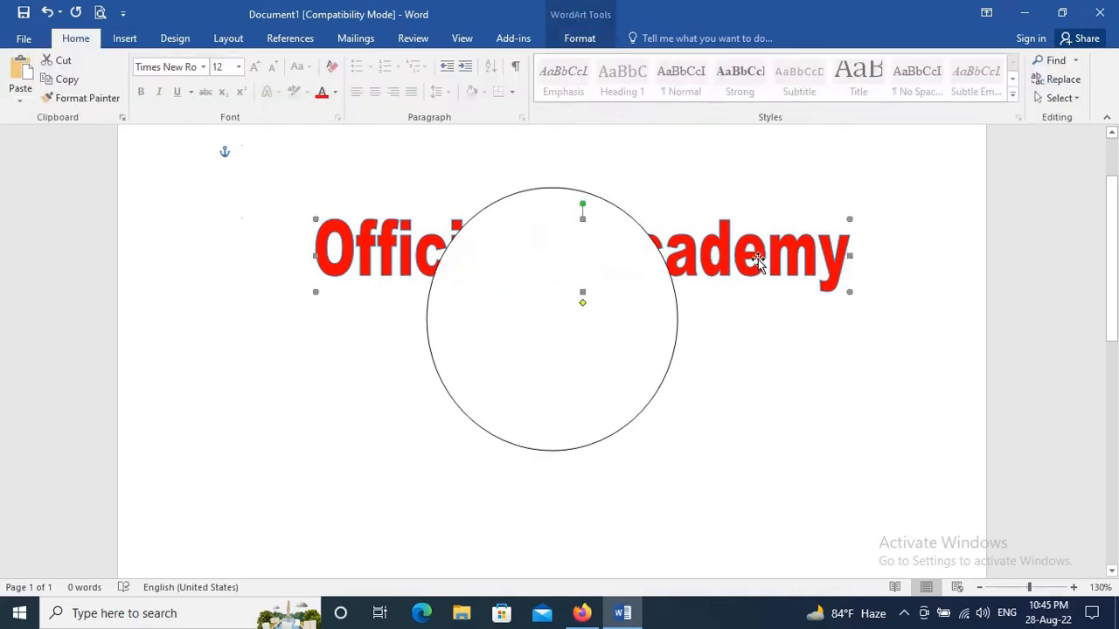
drag(627, 314, 640, 327)
drag(369, 320, 465, 298)
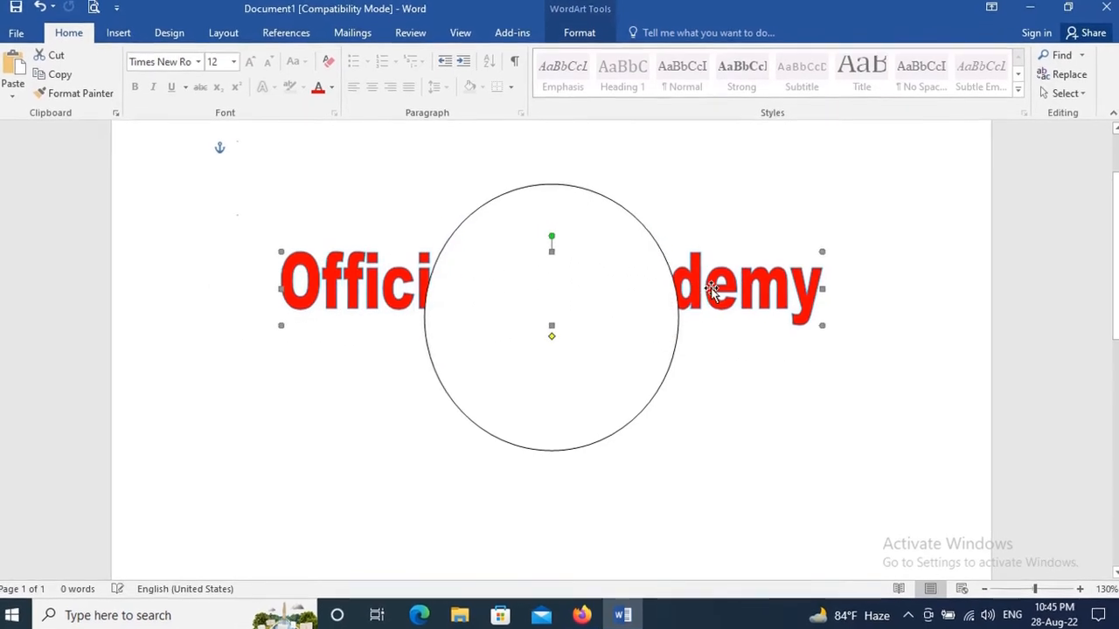
Step: Set the circle's wrapping style to Behind text and apply the layout
click(589, 352)
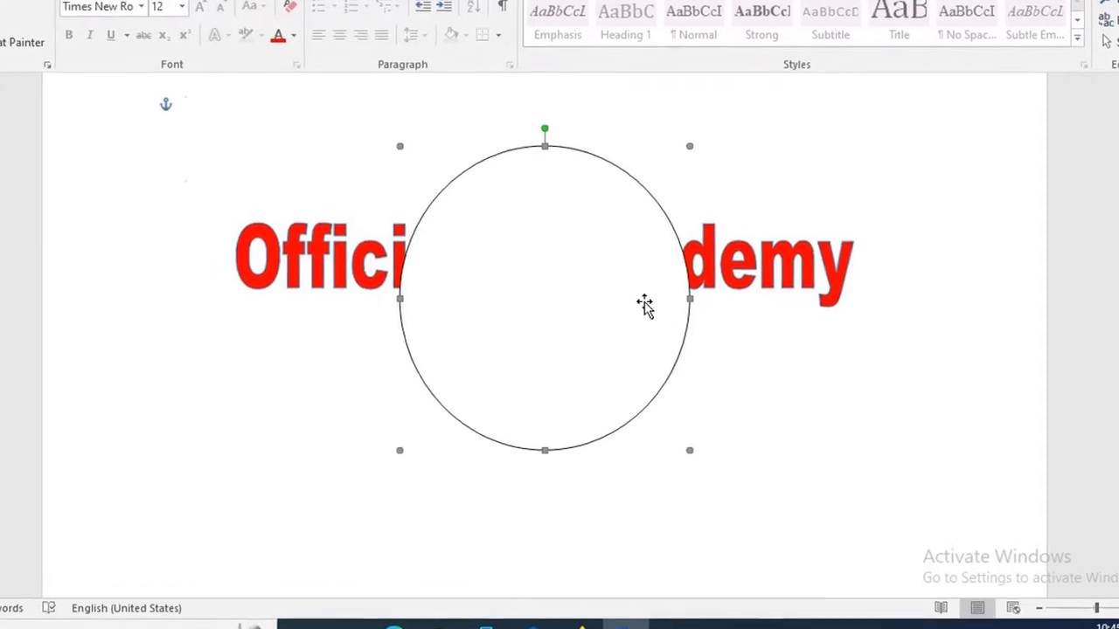
right_click(640, 315)
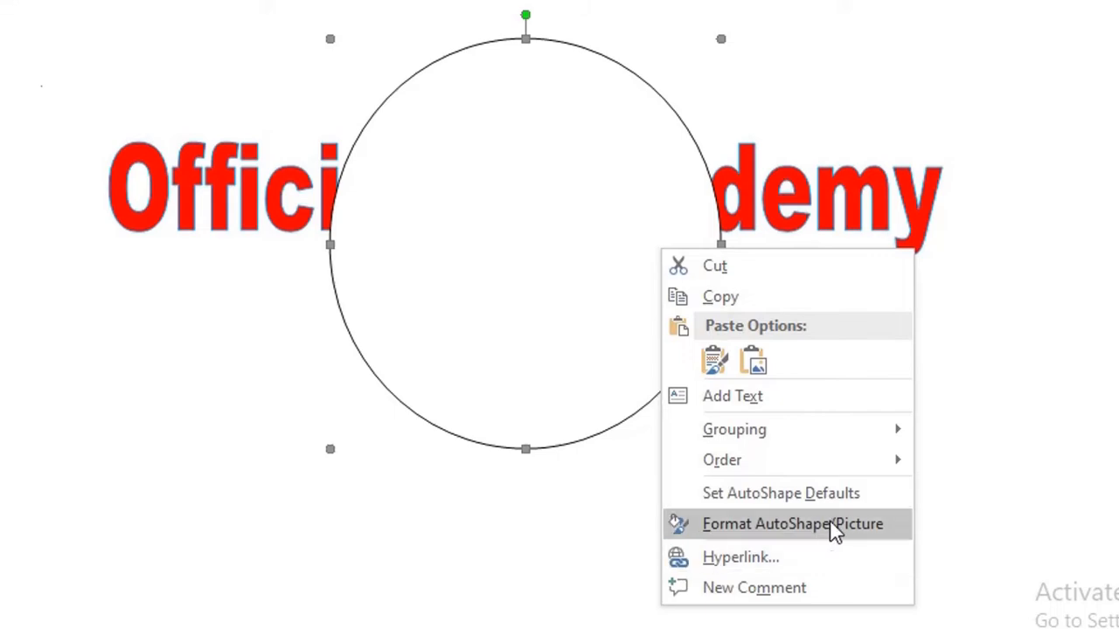
click(778, 529)
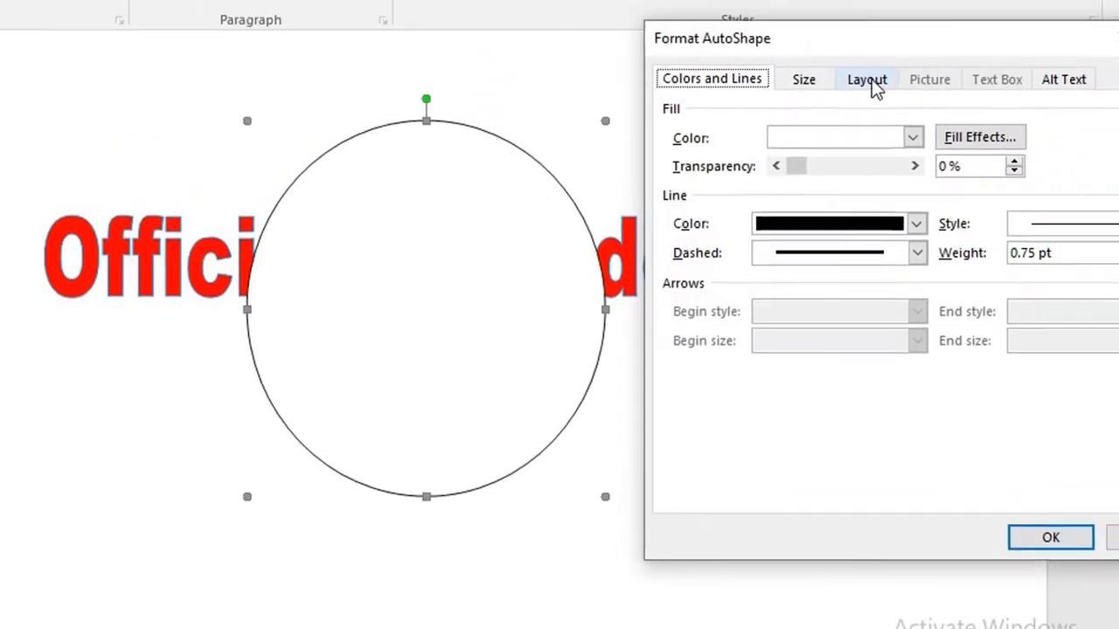
click(870, 81)
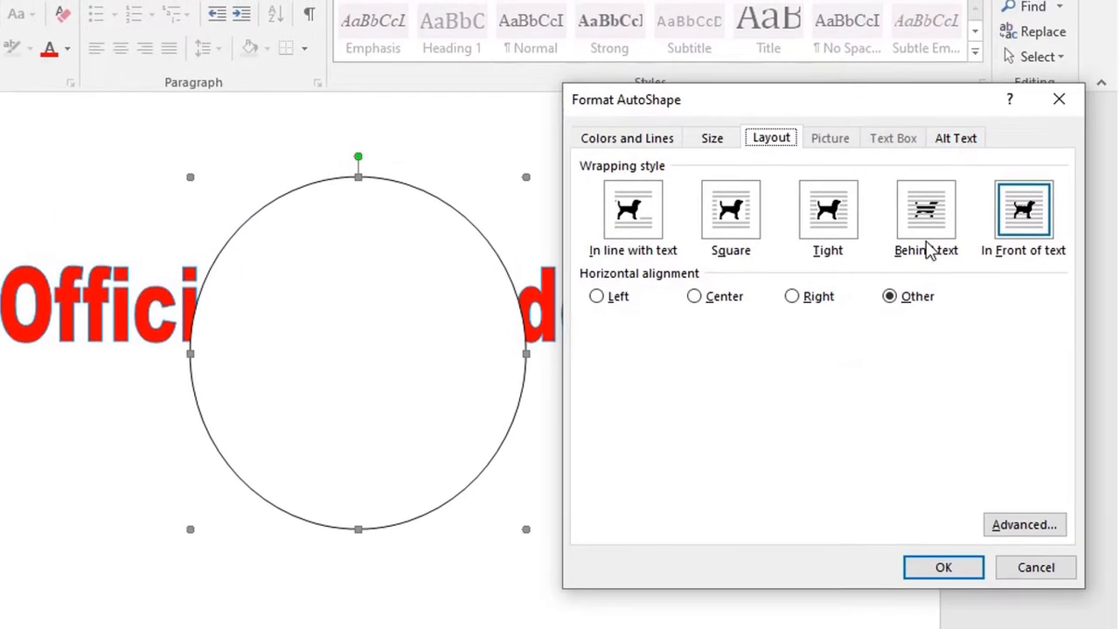
click(944, 228)
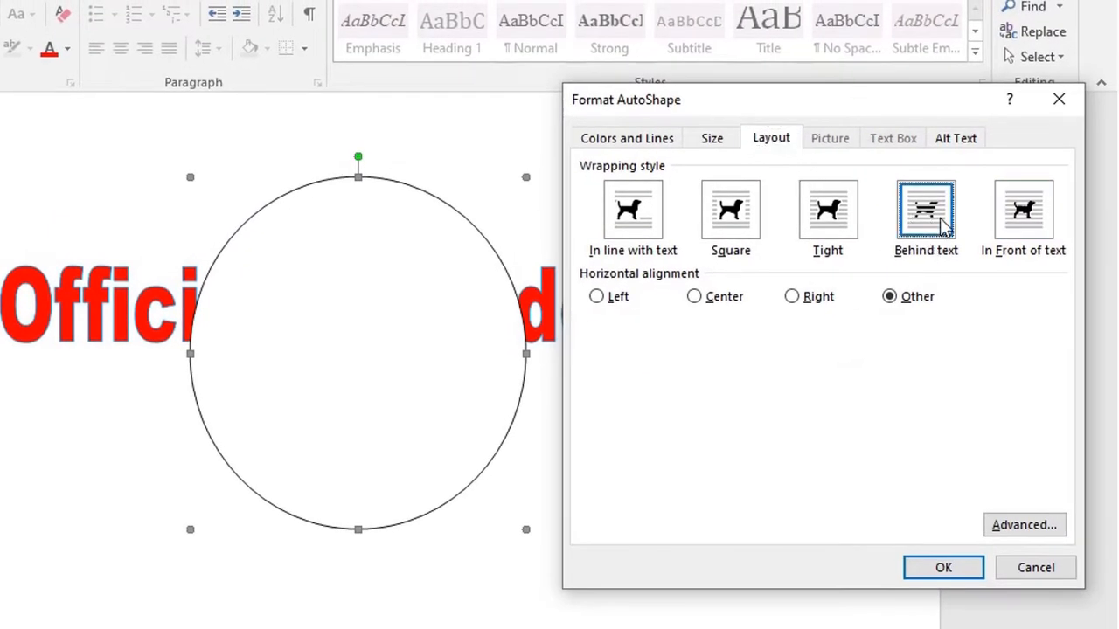
click(941, 567)
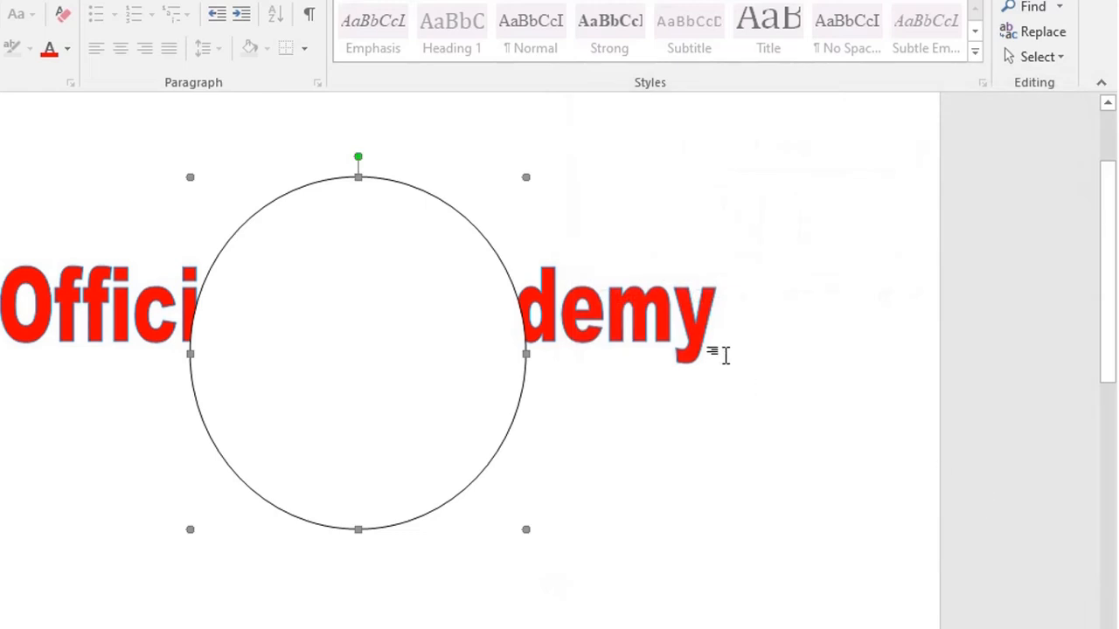
Step: Set the circle's fill to No Color so the WordArt shows through it, and apply the formatting
right_click(516, 326)
click(634, 569)
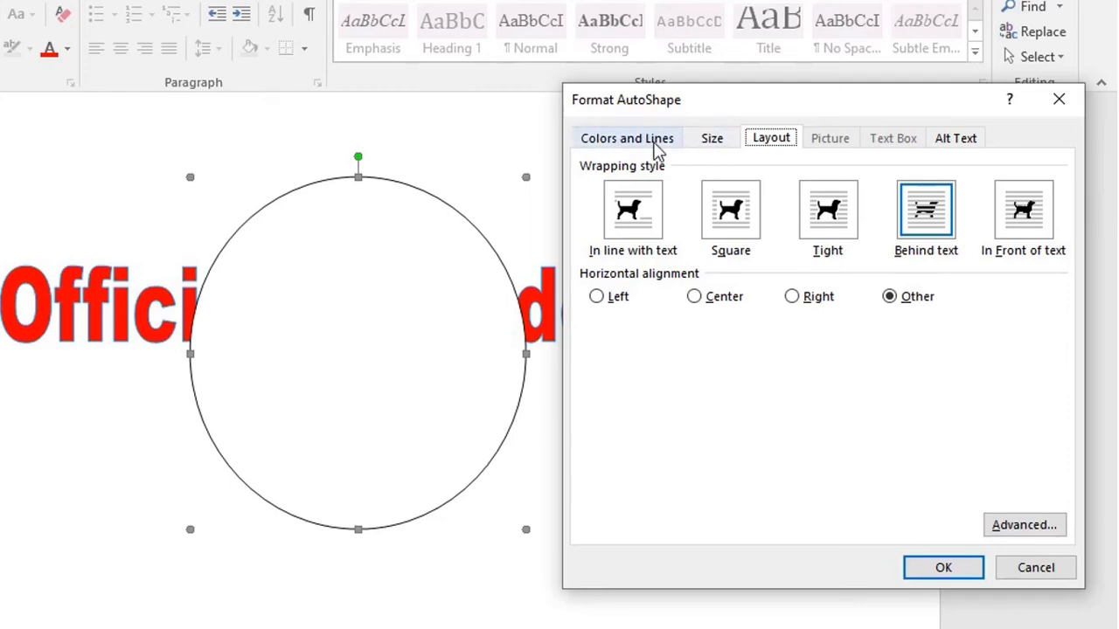
click(643, 144)
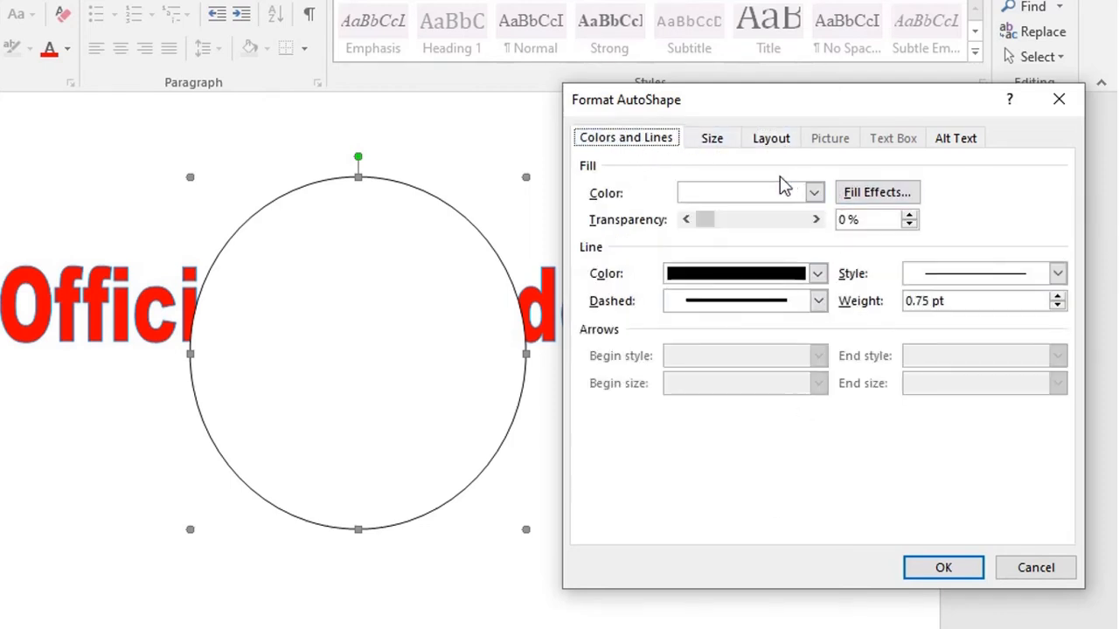
click(743, 199)
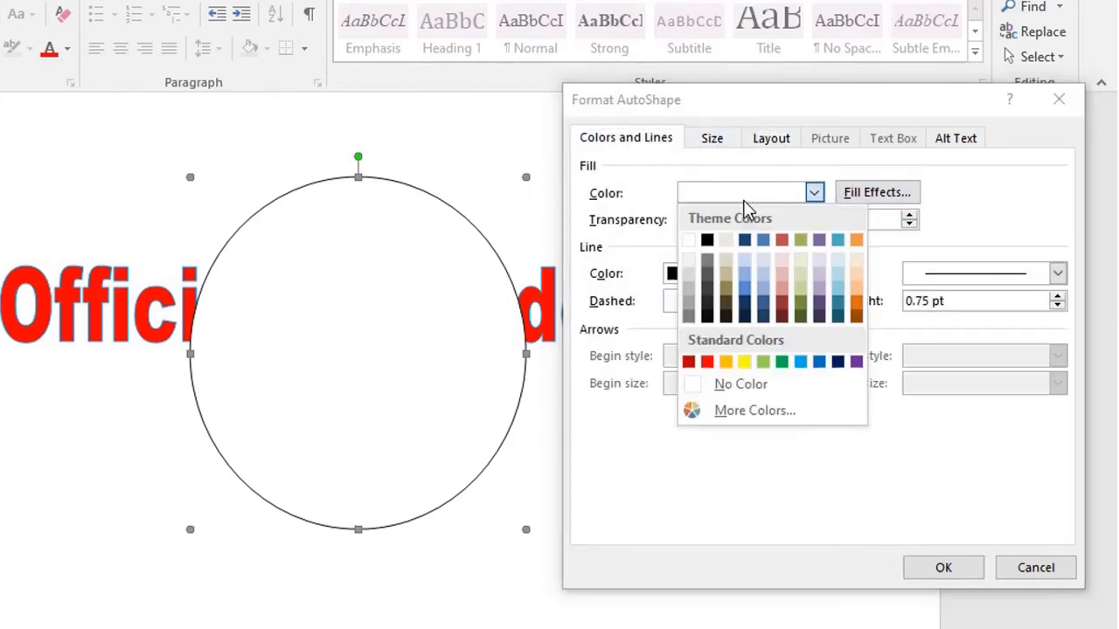
click(743, 388)
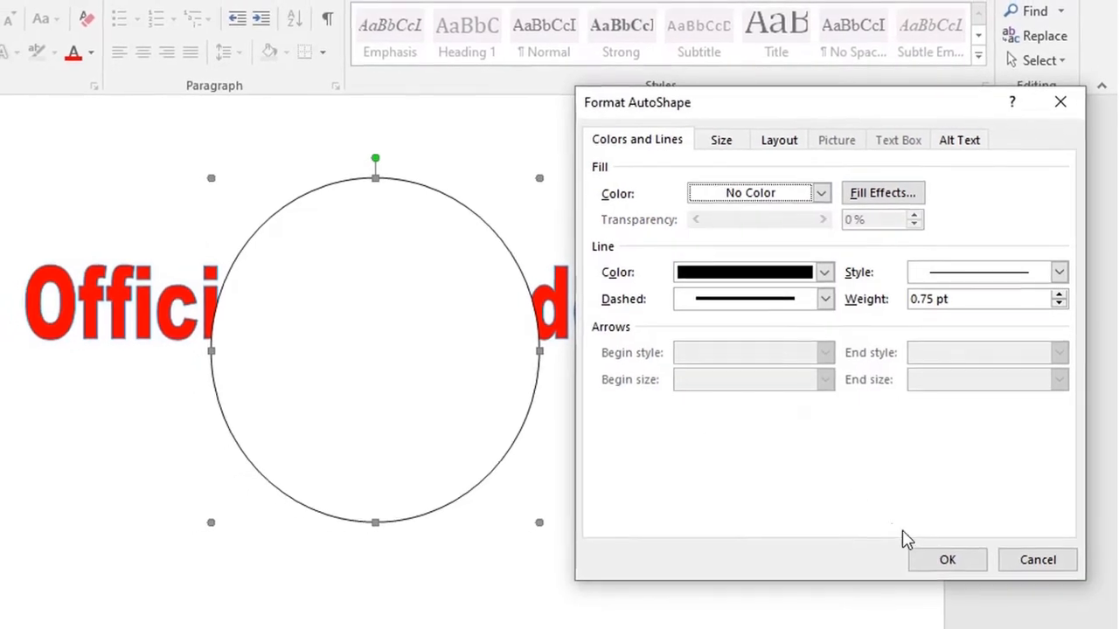
click(943, 551)
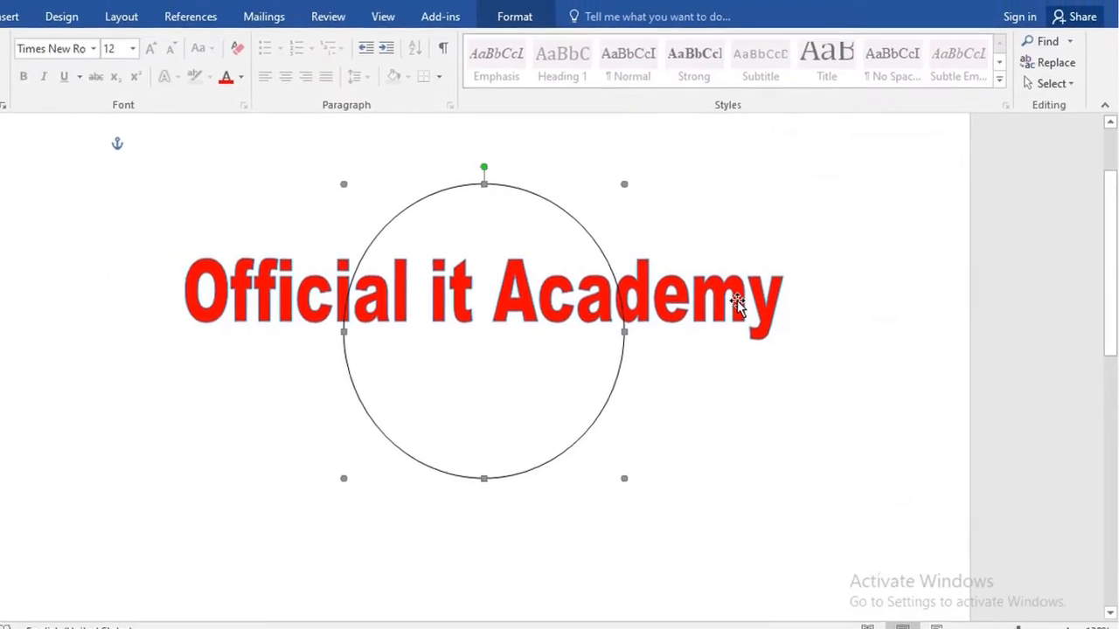
Step: Move the circle very slightly down relative to the WordArt
click(704, 301)
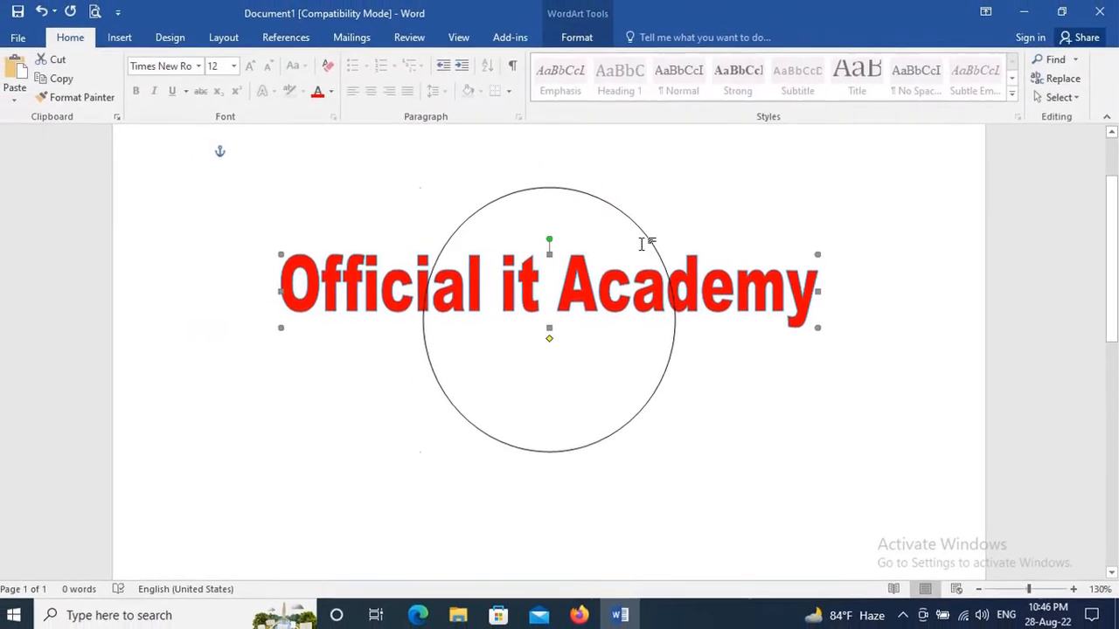
click(633, 232)
drag(645, 233, 646, 236)
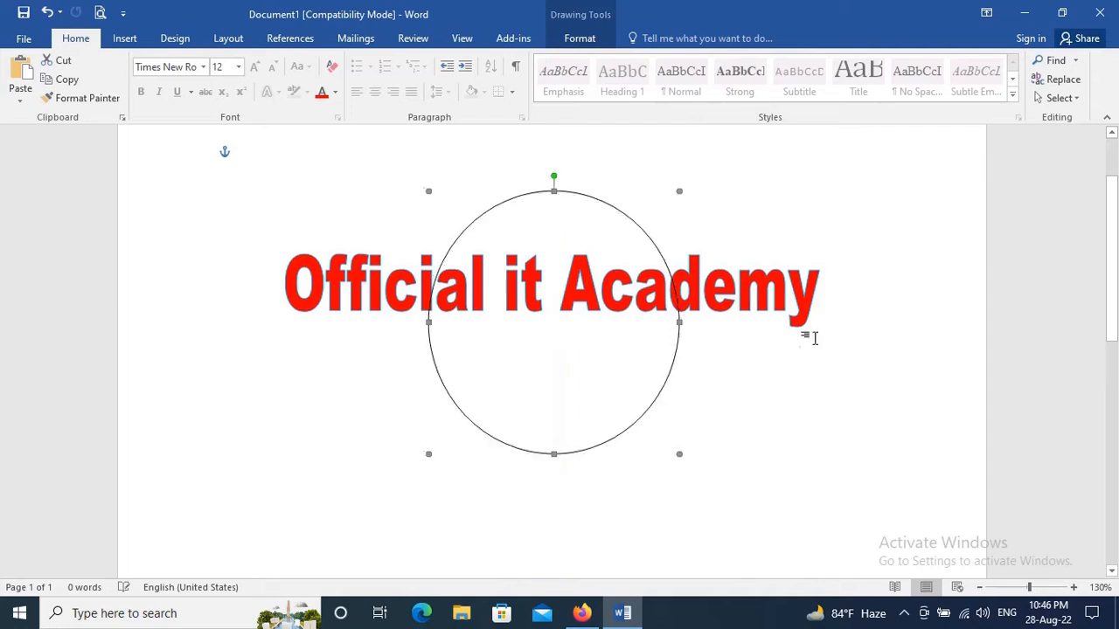
Step: Give the circle a standard green outline with the 3 pt double line style, and apply the formatting
right_click(650, 243)
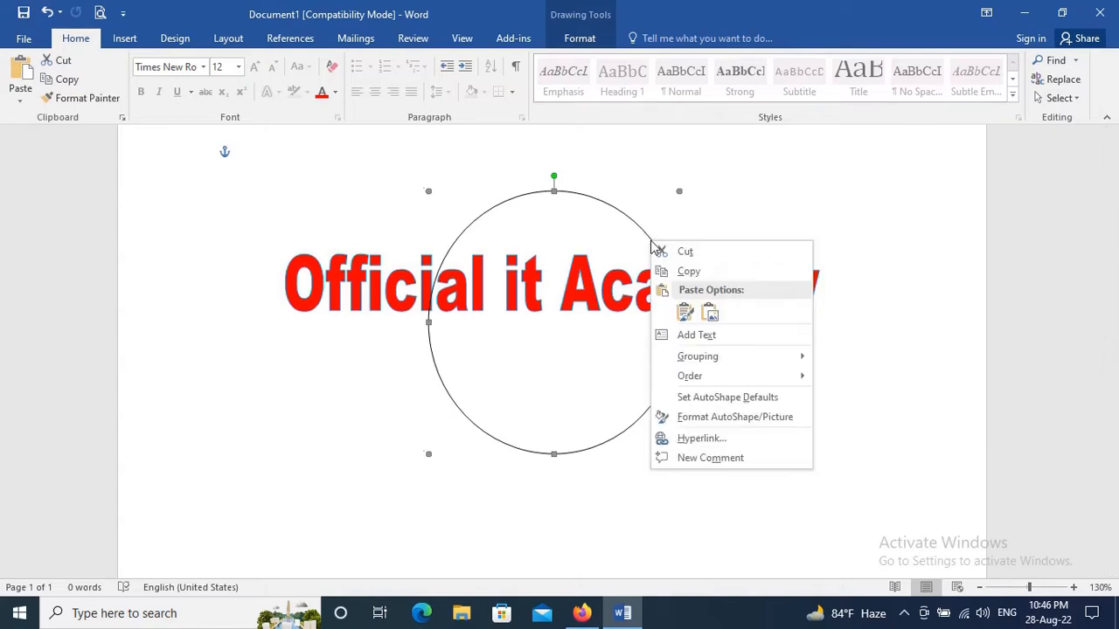
click(769, 420)
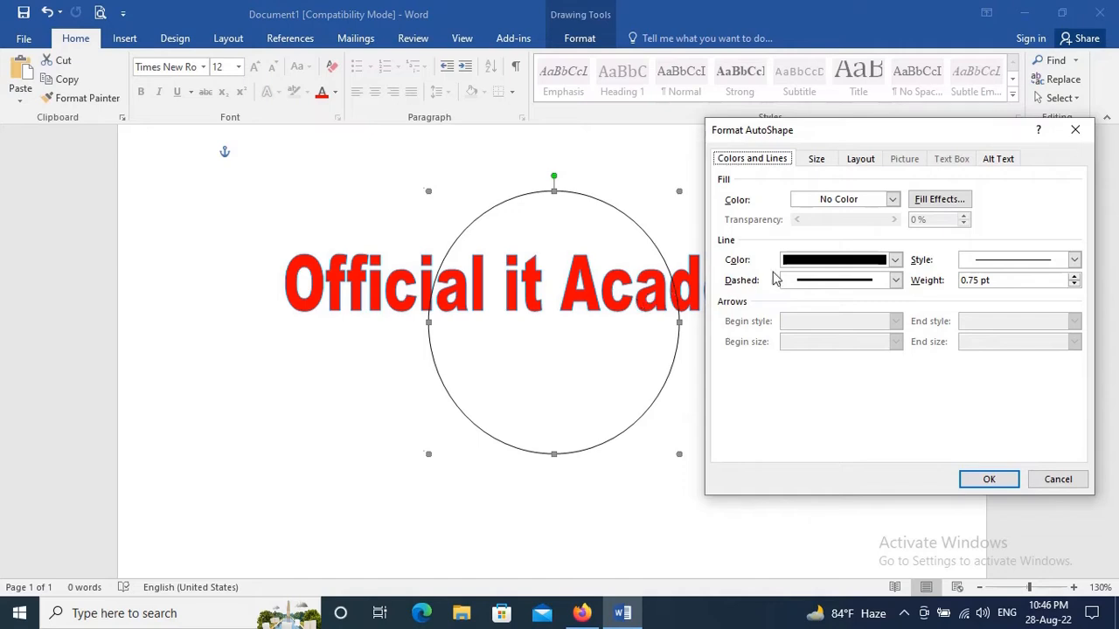
click(861, 264)
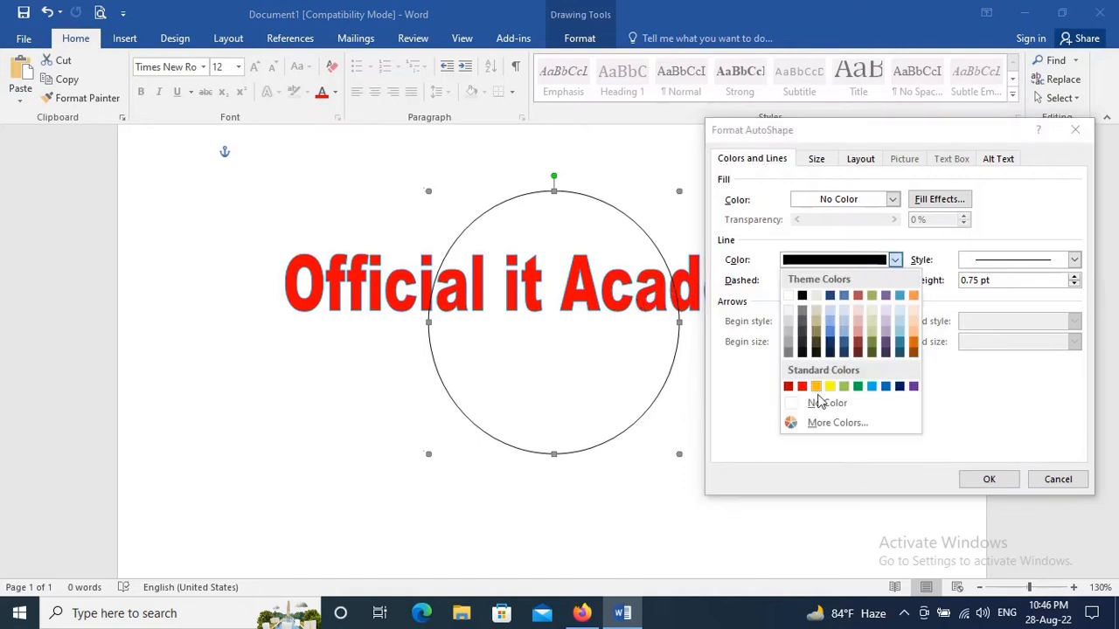
click(858, 387)
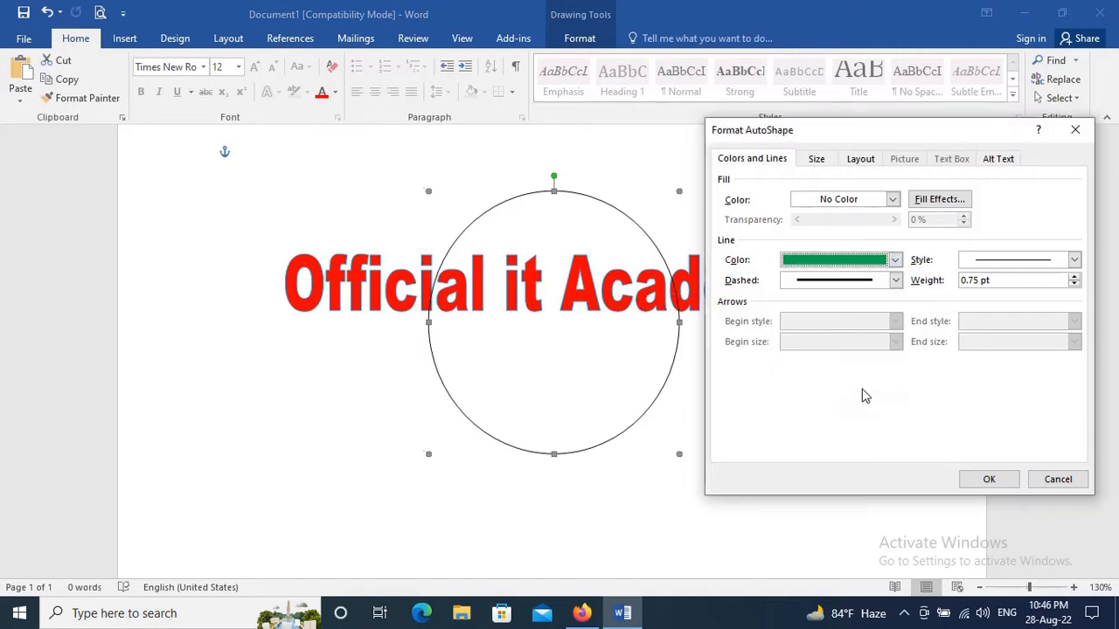
click(980, 260)
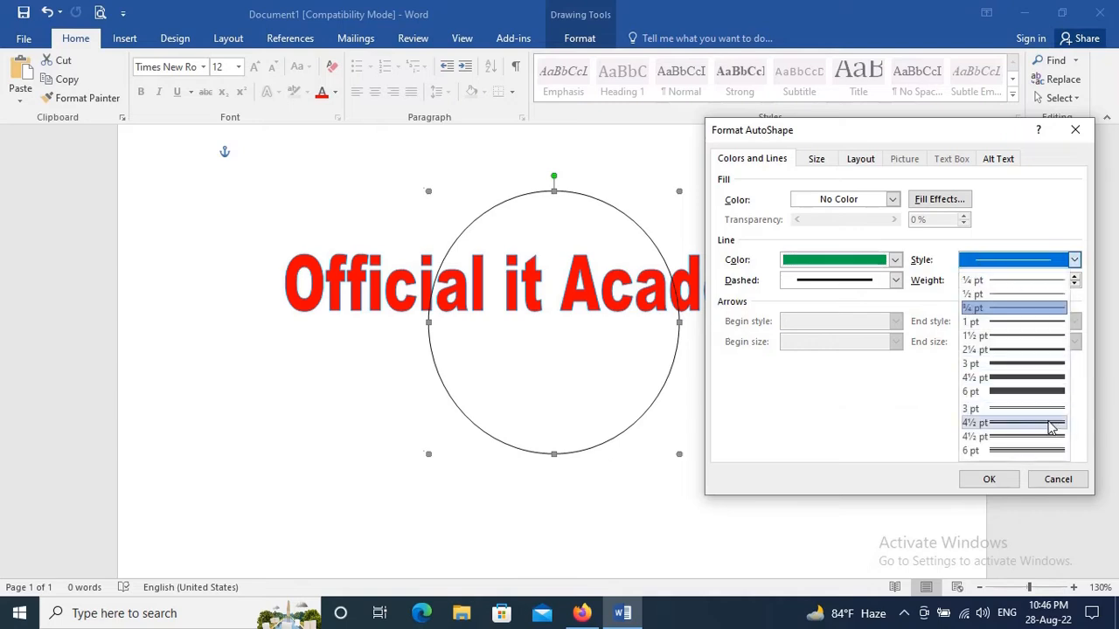
click(1035, 414)
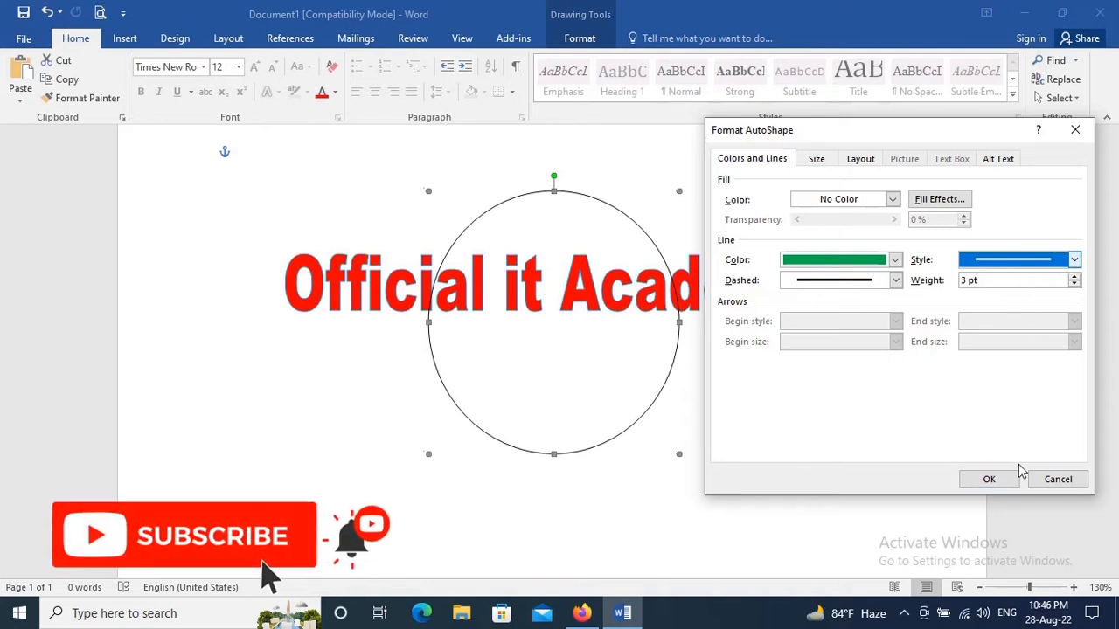
click(990, 479)
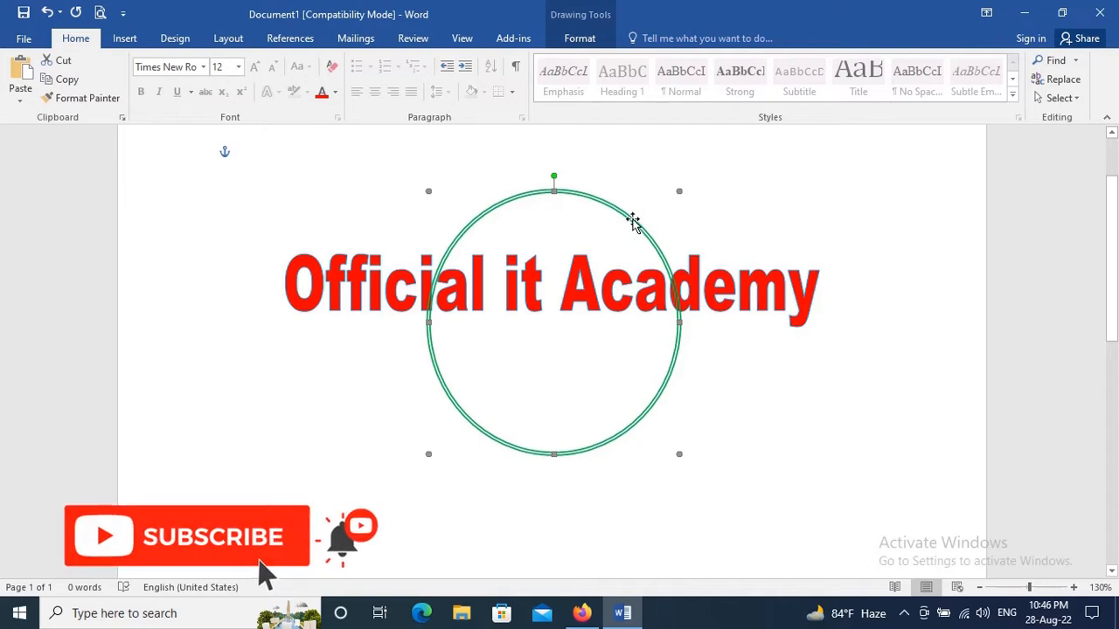
Step: Duplicate the green circle and shrink the copy so it sits centred inside the original
key(ctrl+d)
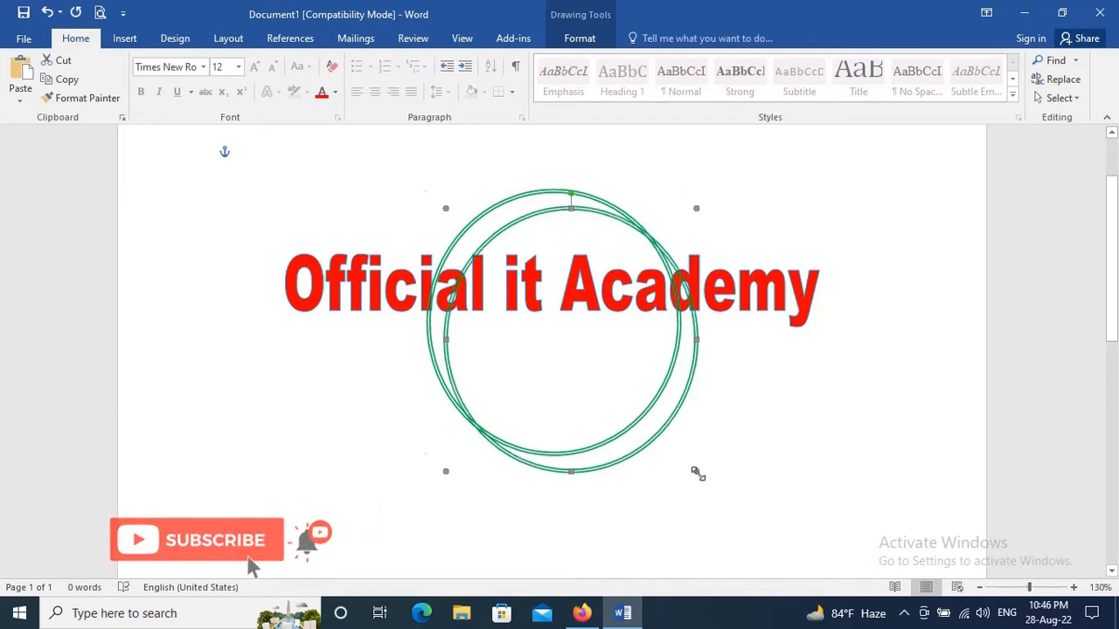
drag(697, 471, 644, 424)
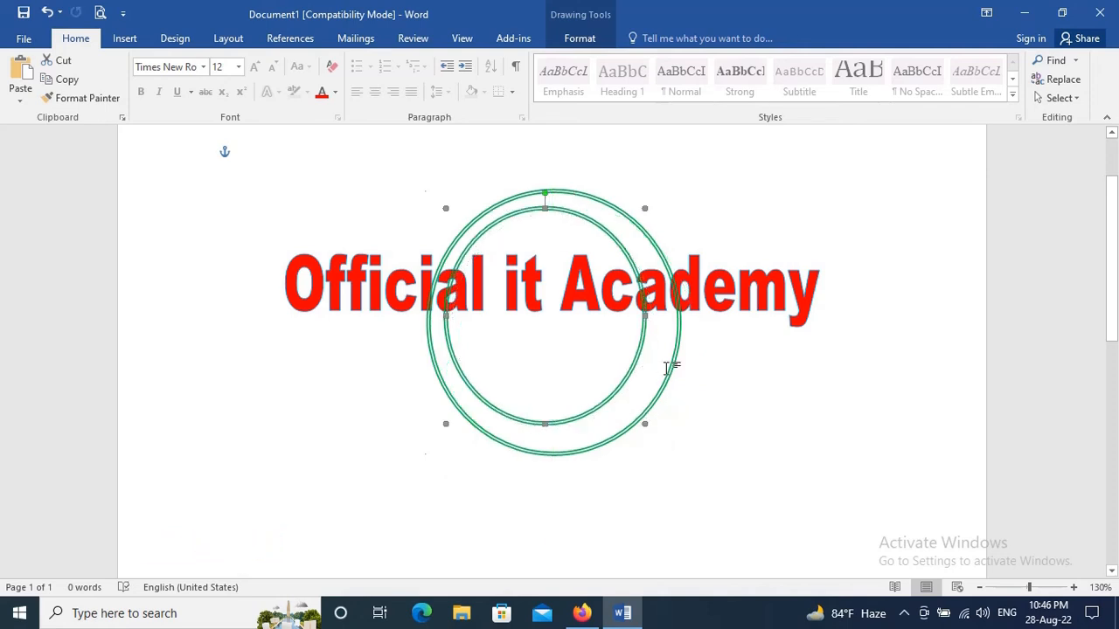
key(Right)
key(Down)
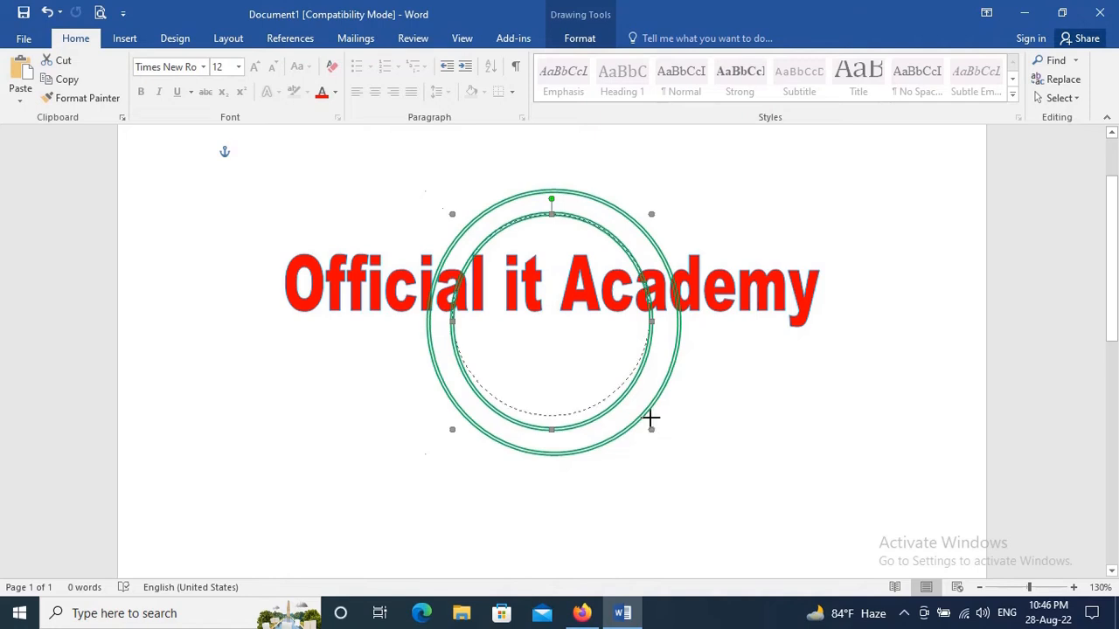
Step: Try to reduce the inner circle's height and nudge it back to the centre of the outer circle
drag(651, 420, 650, 418)
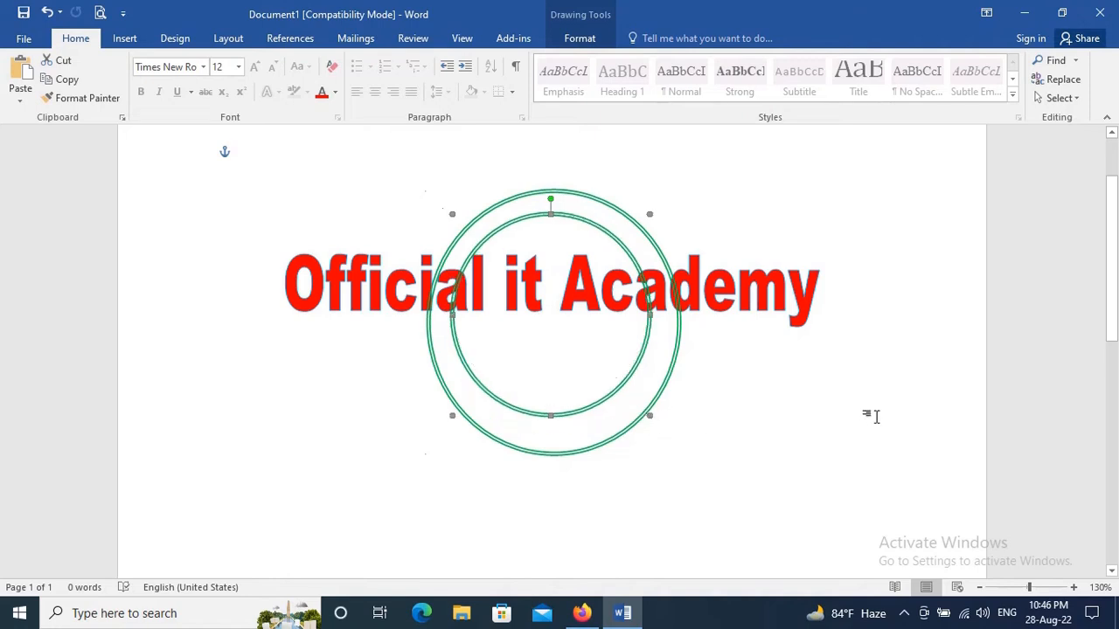
key(Right)
key(Down)
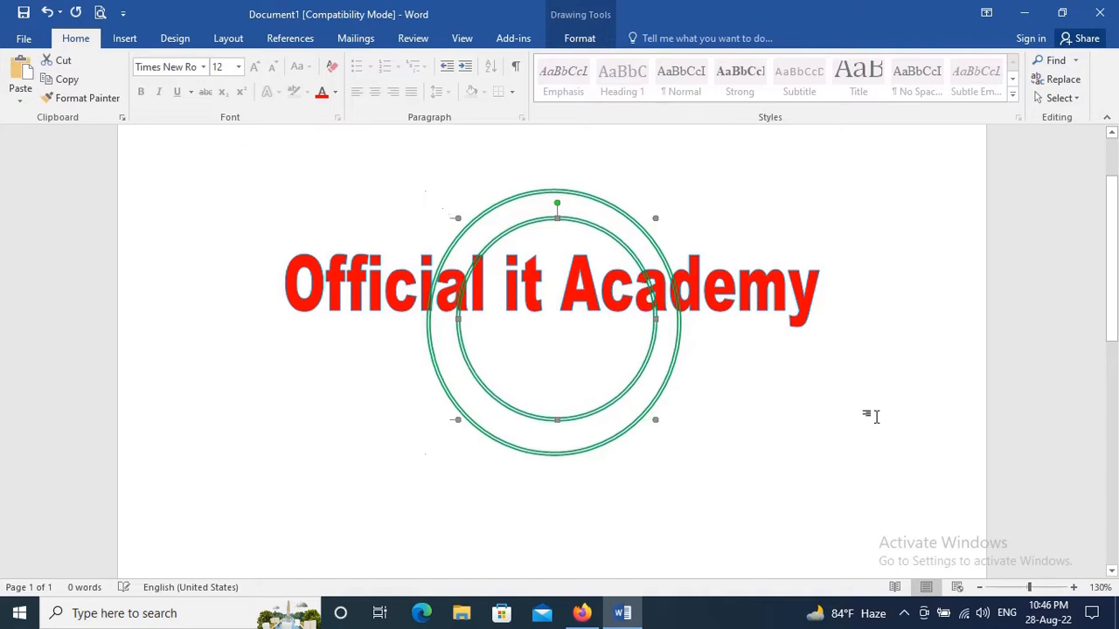
key(Down)
key(Right)
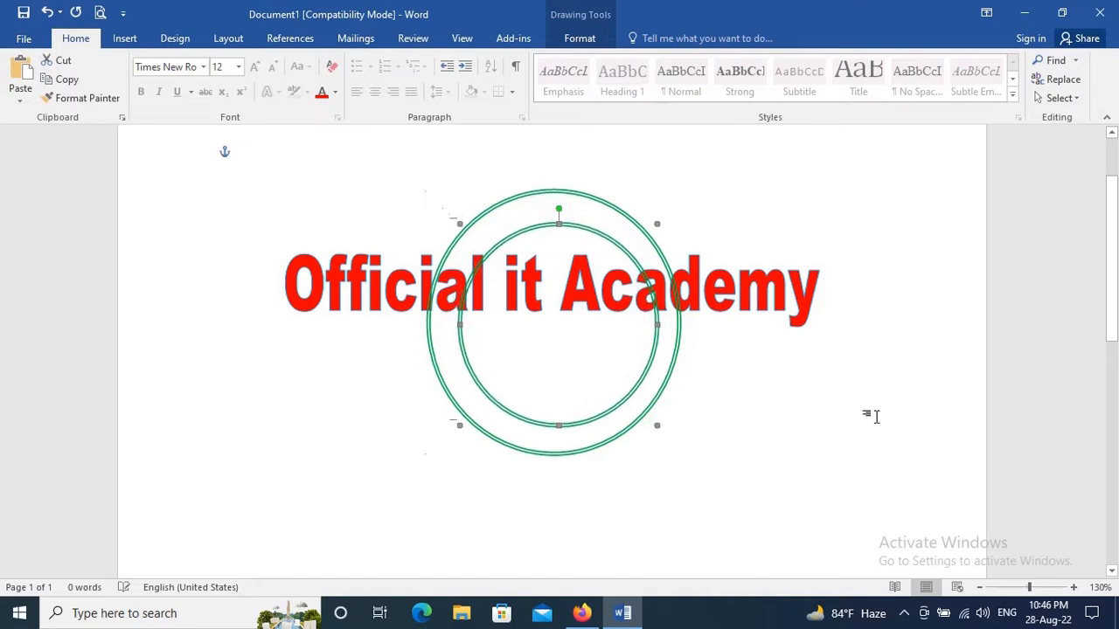
Step: Undo the inner circle's last resize and the nudges that followed it
click(533, 462)
click(562, 456)
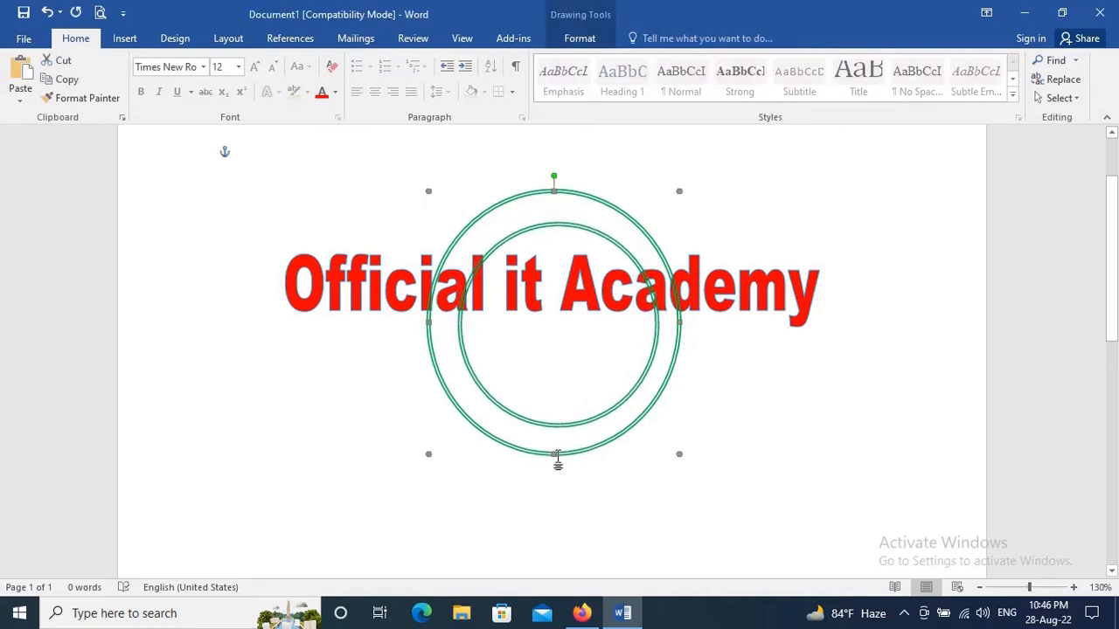
click(558, 459)
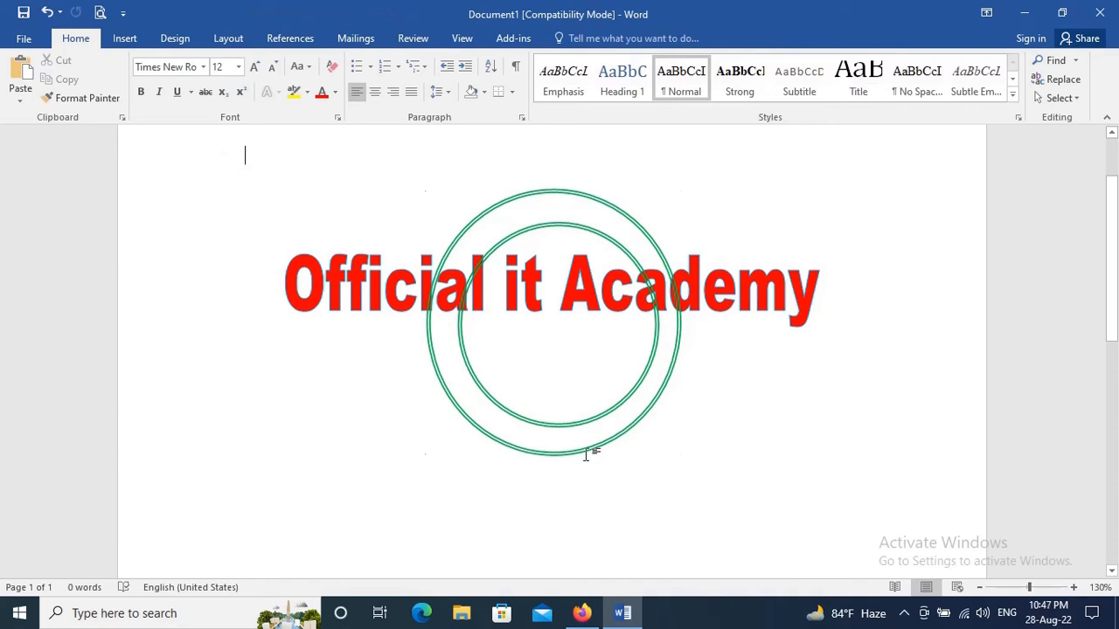
click(590, 426)
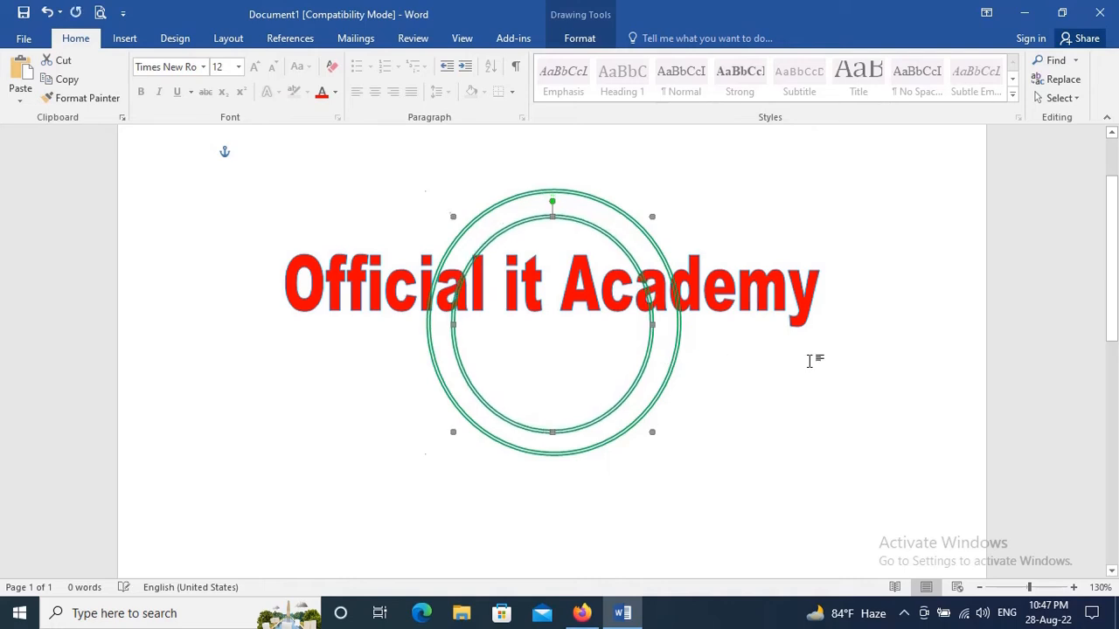
key(ctrl+z)
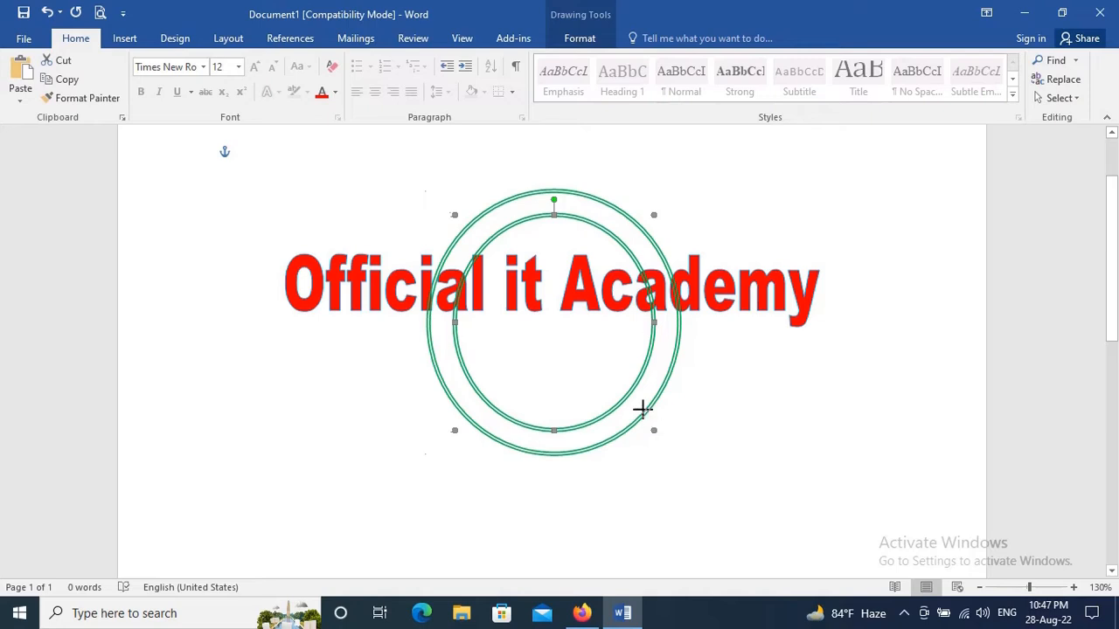
Step: Shrink the inner circle further about its centre and nudge it sideways until it is concentric with the outer circle
drag(643, 408, 614, 399)
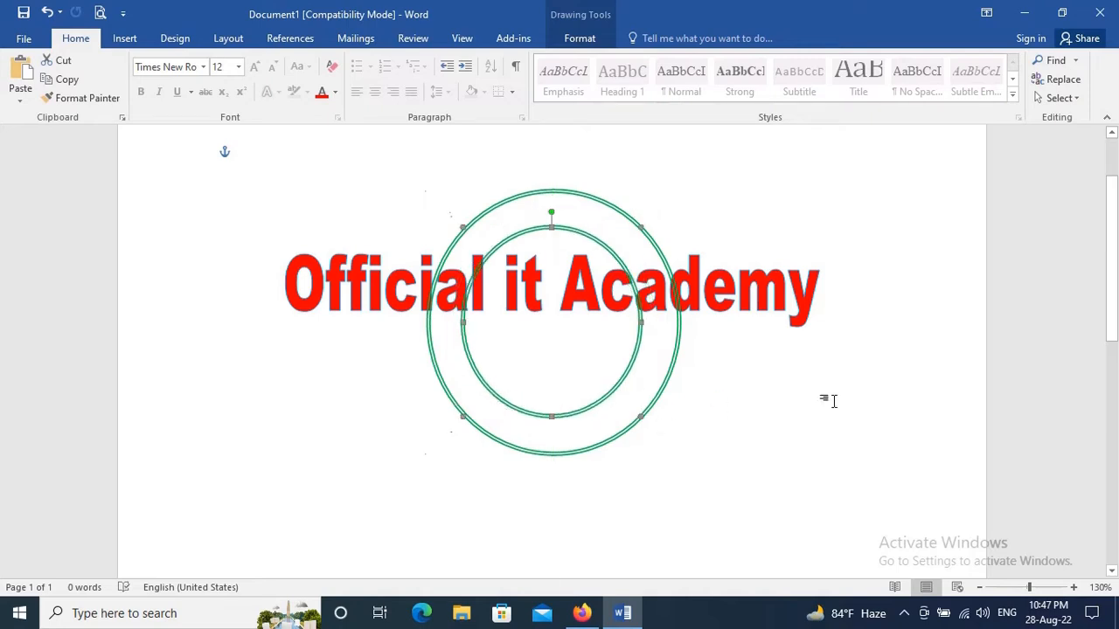
key(ctrl+Right)
key(ctrl+Right)
key(ctrl+Right)
key(ctrl+Right)
key(ctrl+Right)
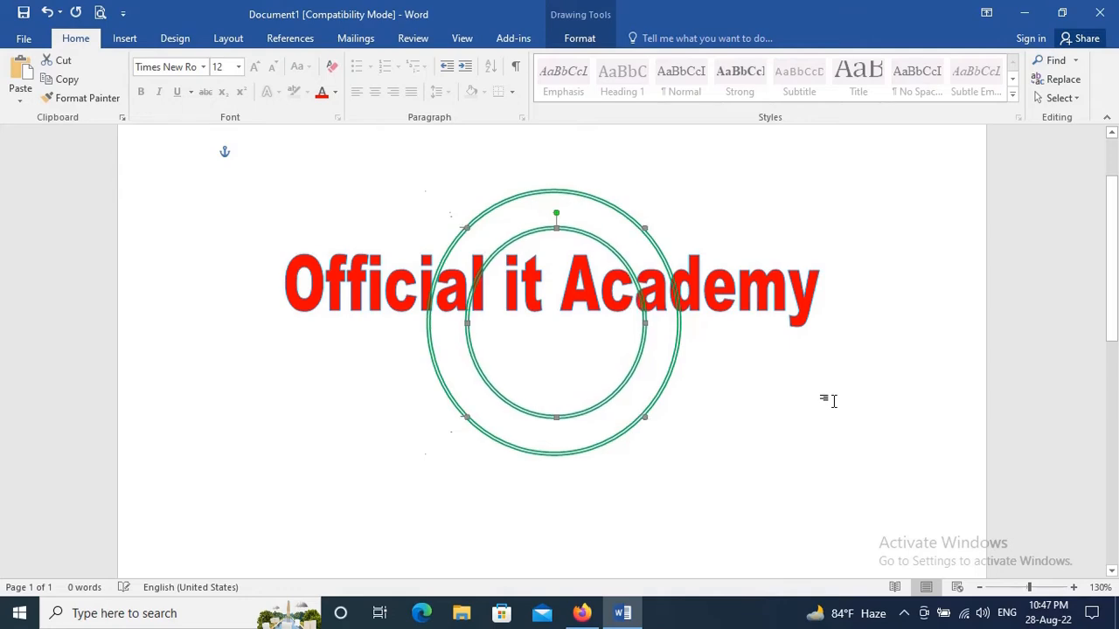
key(ctrl+Left)
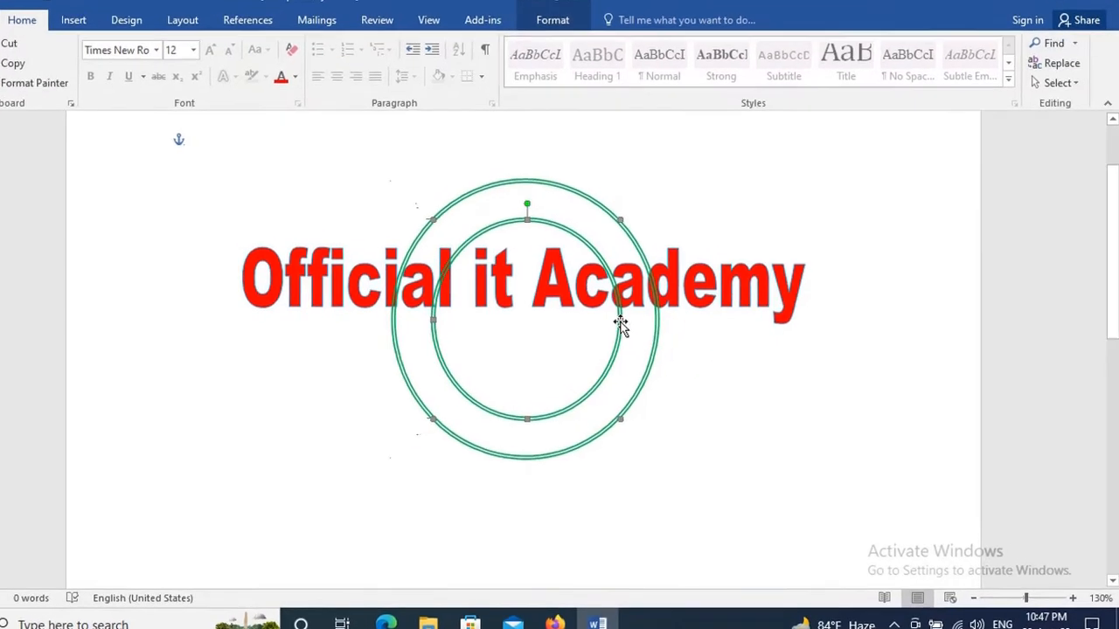
Step: Set the inner circle's line colour to standard red
right_click(620, 324)
click(698, 507)
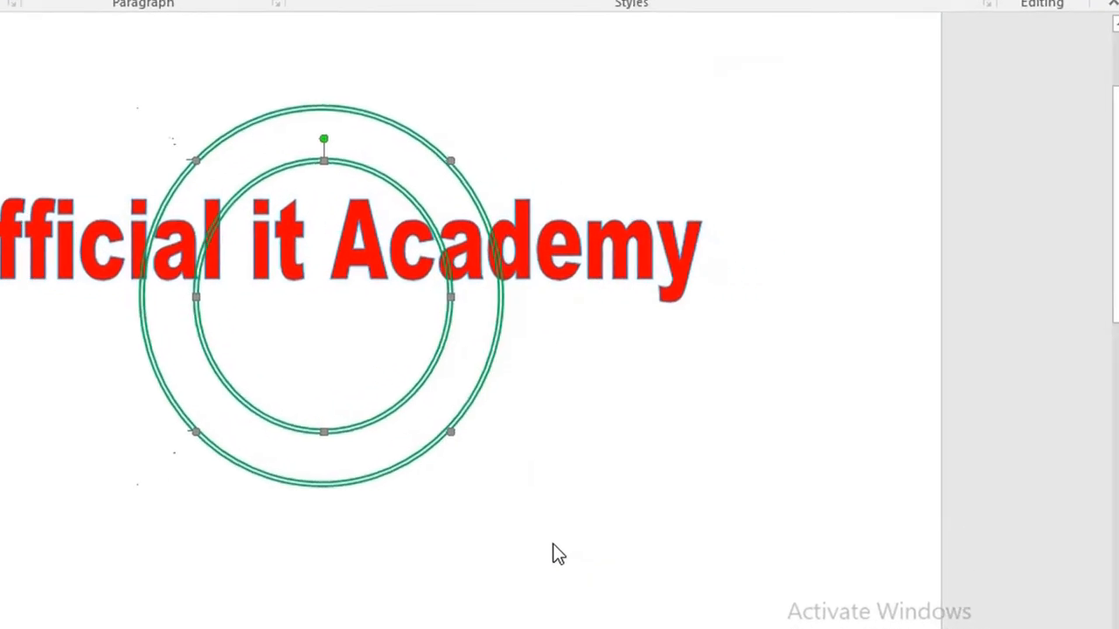
click(664, 202)
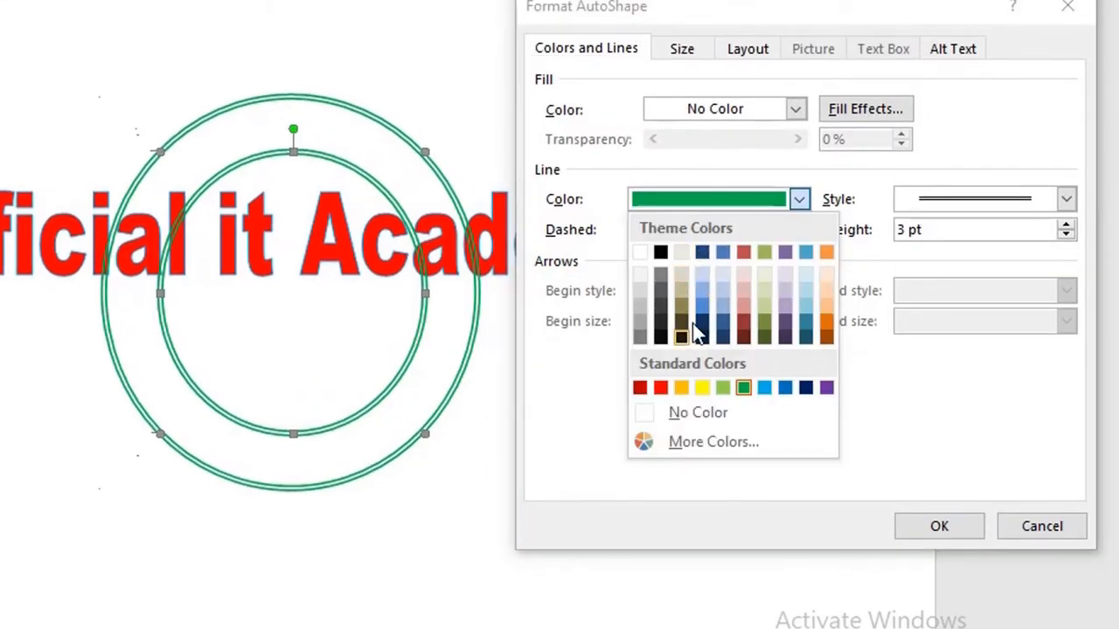
click(660, 387)
click(939, 526)
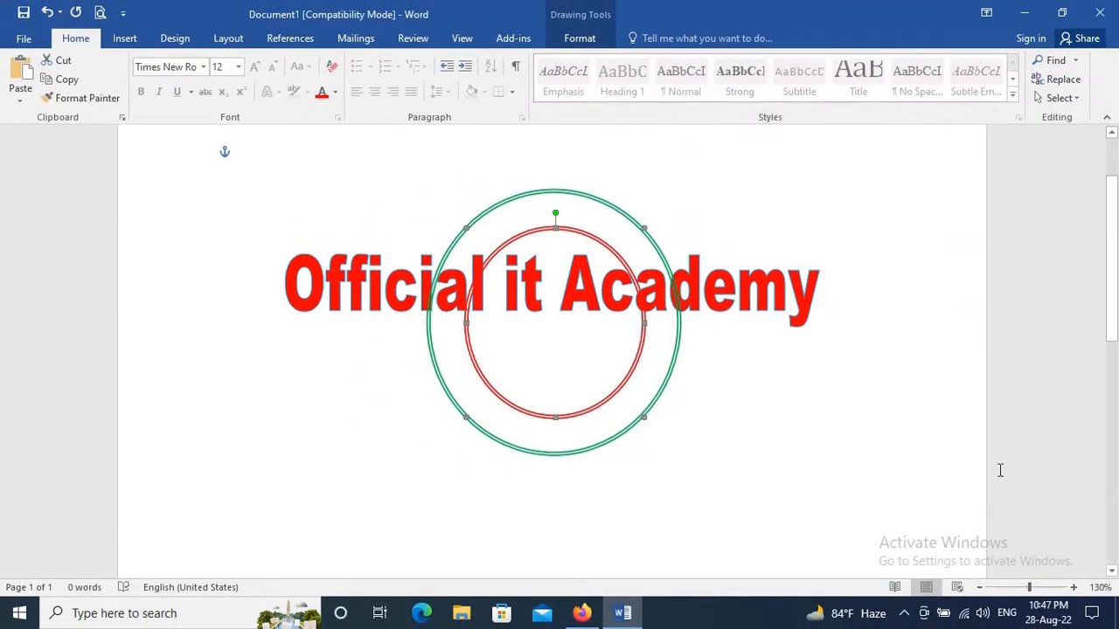
Step: Move the "Official it Academy" WordArt up over the top of the circles and change its shape to Arch Up (Curve)
click(769, 299)
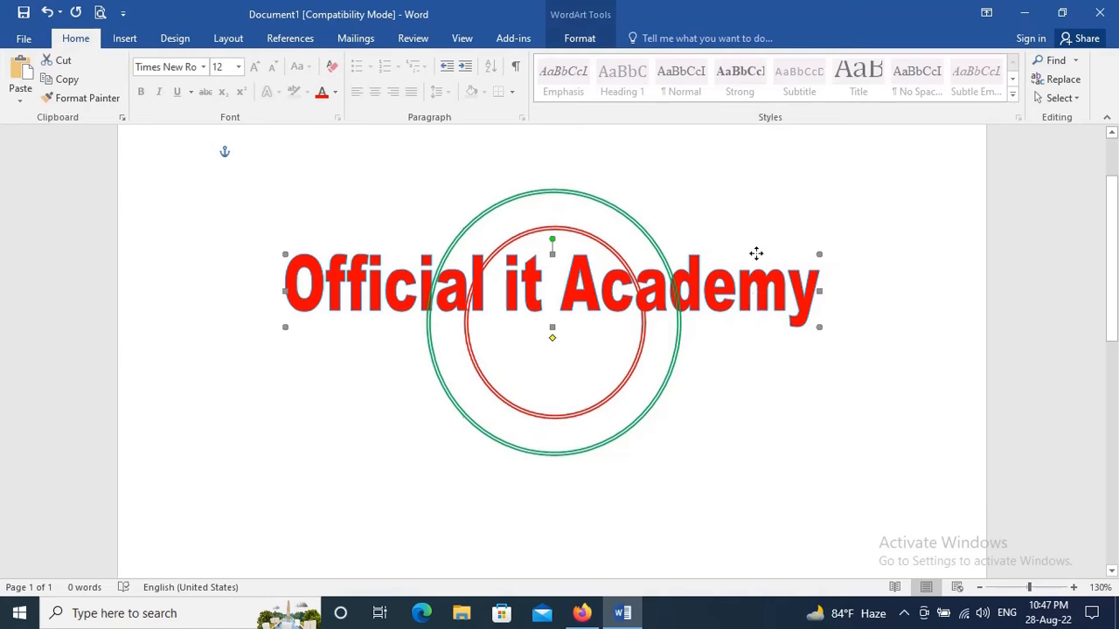
drag(757, 254, 764, 232)
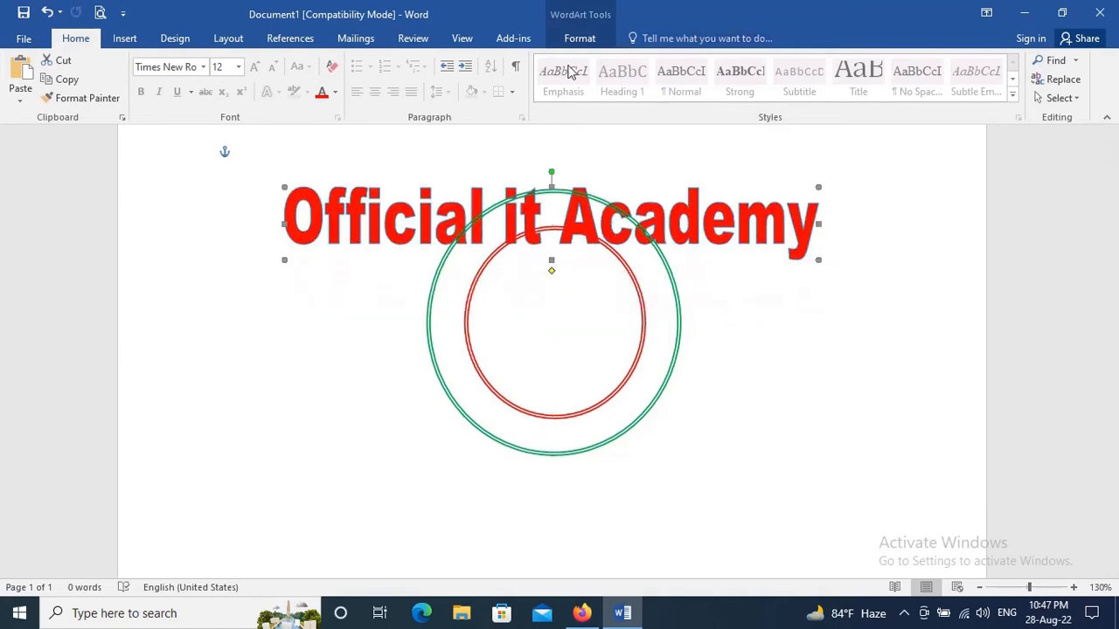
double_click(722, 229)
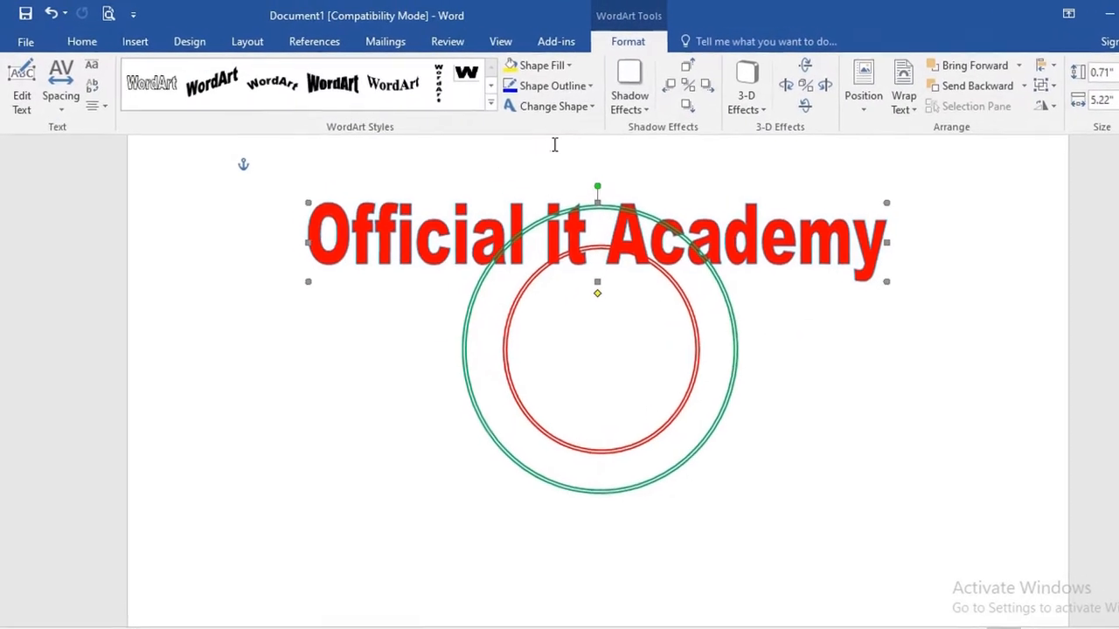
click(522, 104)
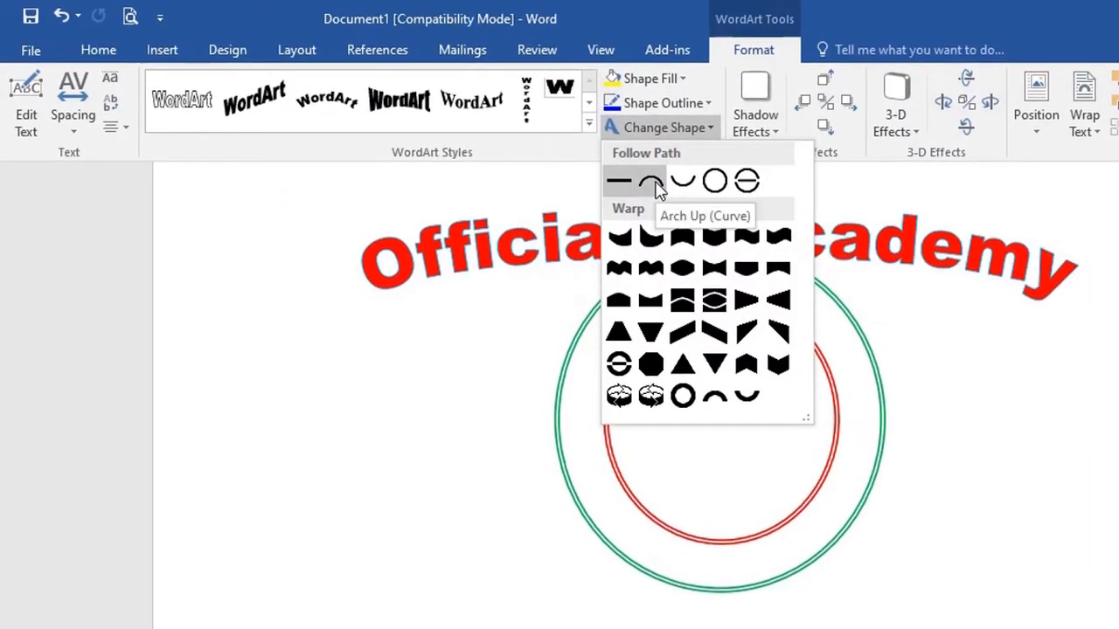
click(651, 181)
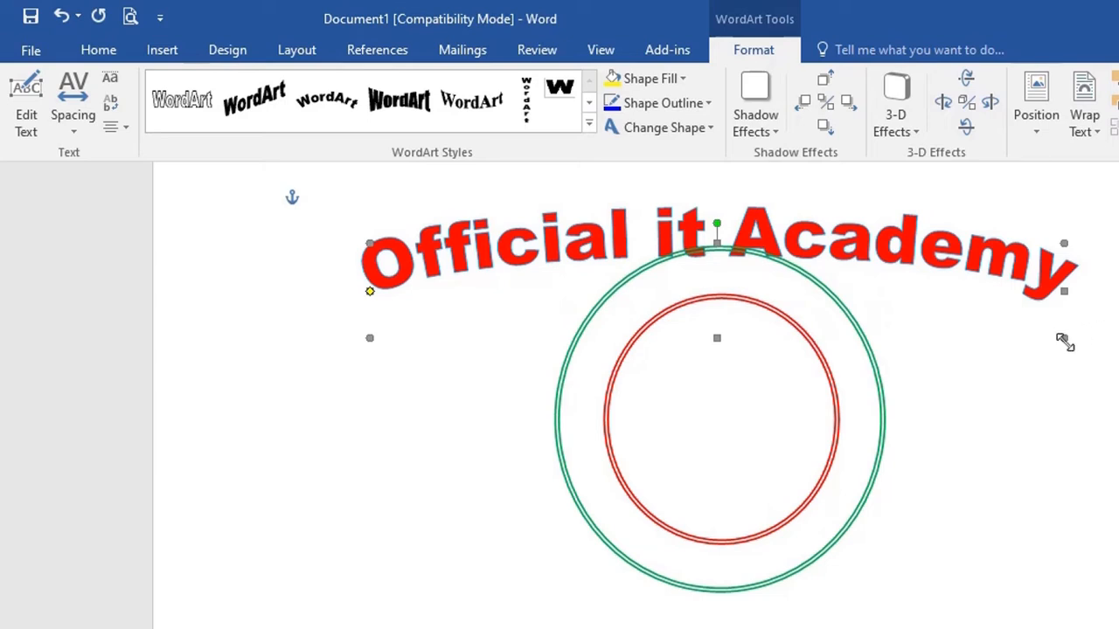
Step: Resize the arched WordArt to a narrower, taller arch and fit it between the two circles along the upper half of the ring
drag(1023, 388, 631, 498)
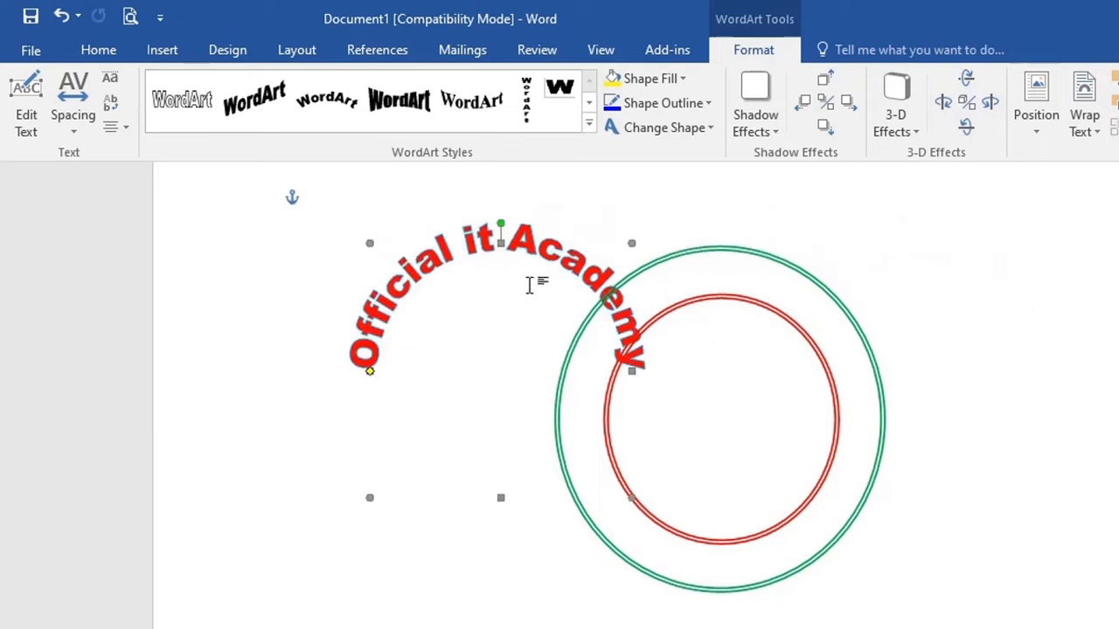
drag(549, 250, 757, 279)
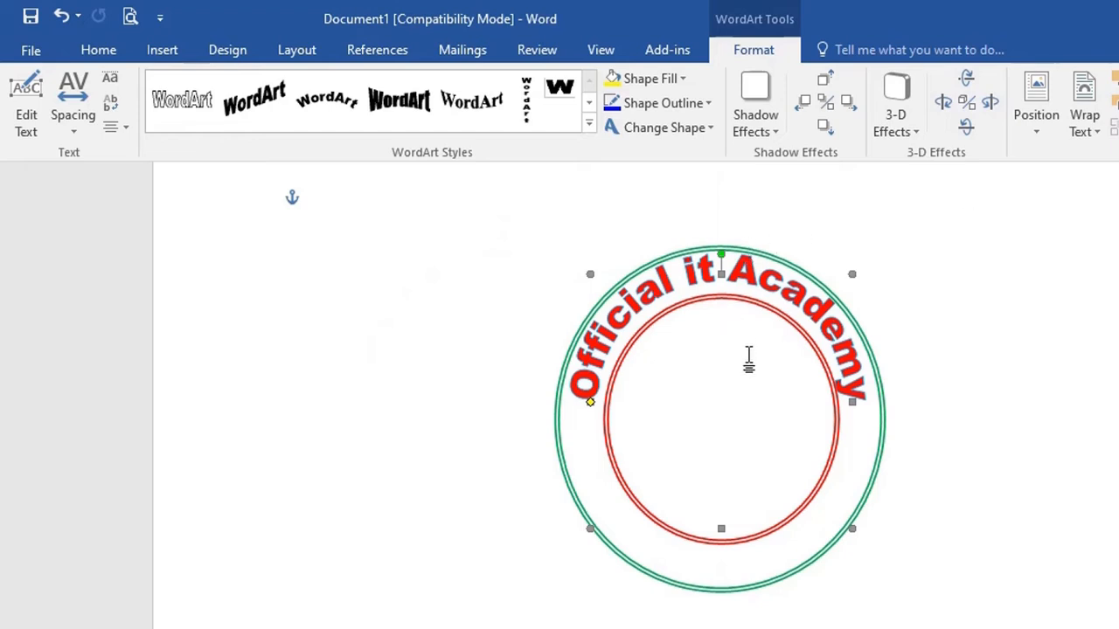
key(Down)
key(Down)
key(Right)
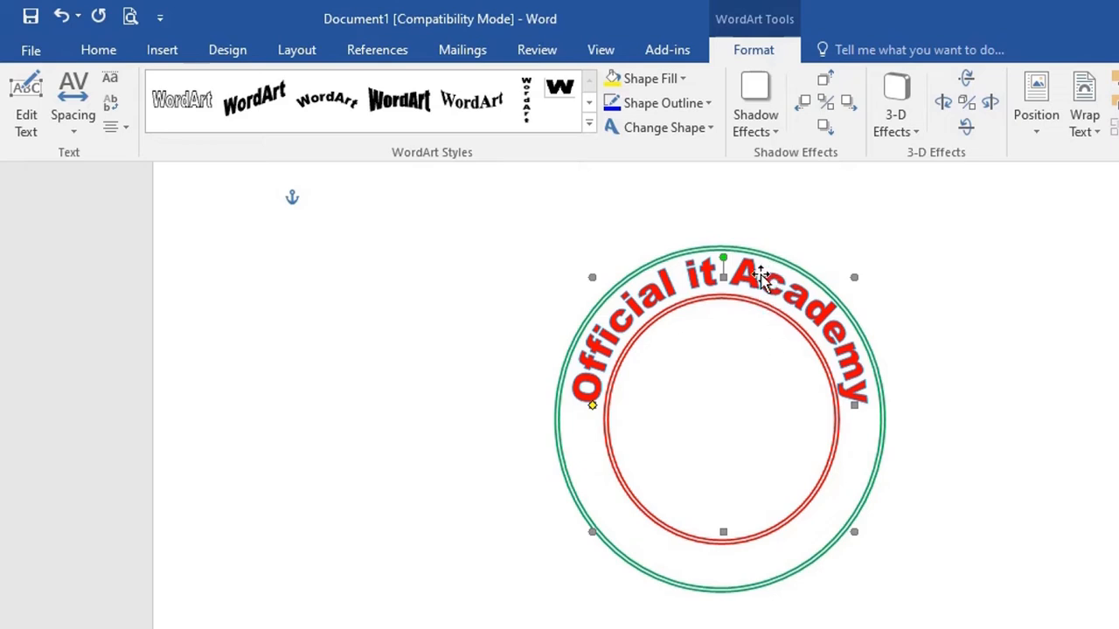
Step: Duplicate the arched WordArt, move the copy beside the circles and change its shape to the downward follow-path curve
key(ctrl+d)
drag(761, 274, 1026, 393)
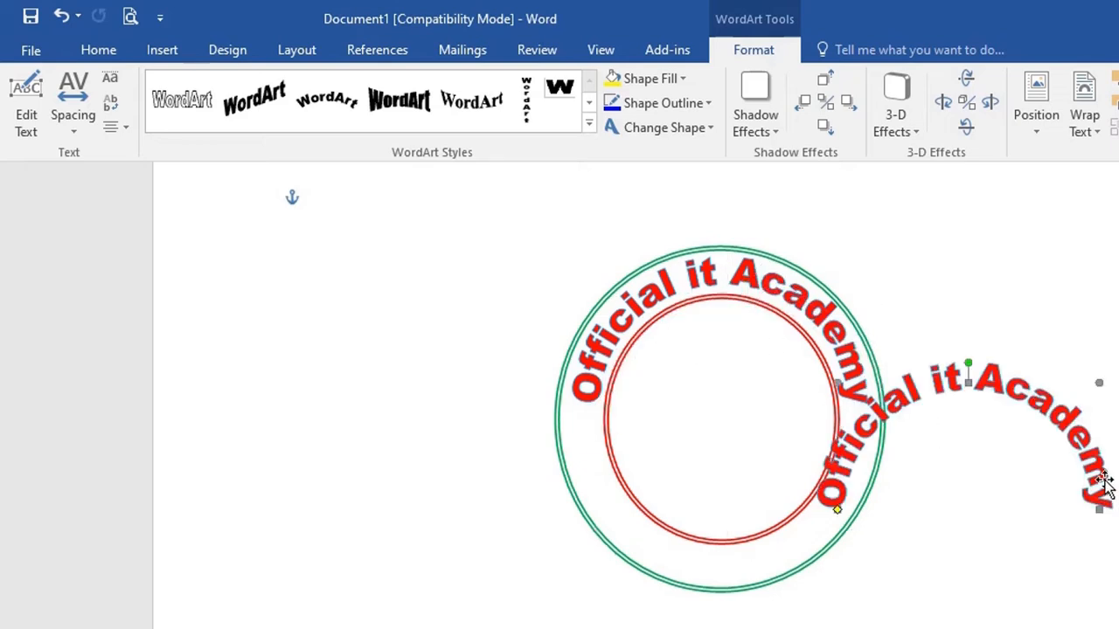
click(671, 131)
click(680, 181)
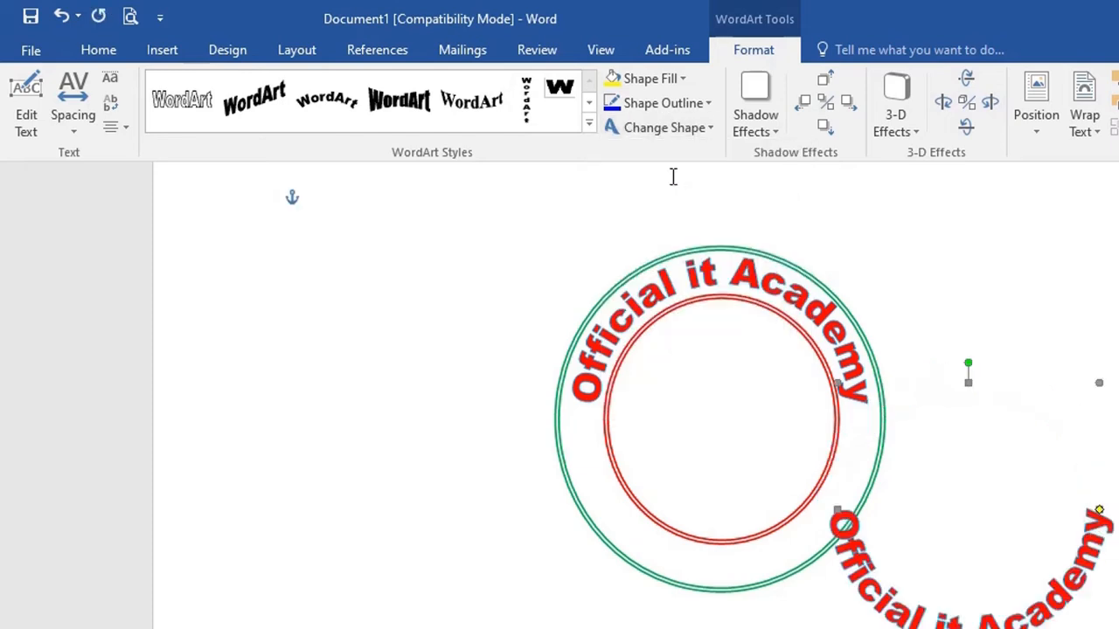
Step: Move the downward-curved WordArt between the two circles along the lower half of the ring and nudge it sideways
mouse_move(1034, 618)
mouse_down()
mouse_move(737, 534)
mouse_move(792, 557)
mouse_up()
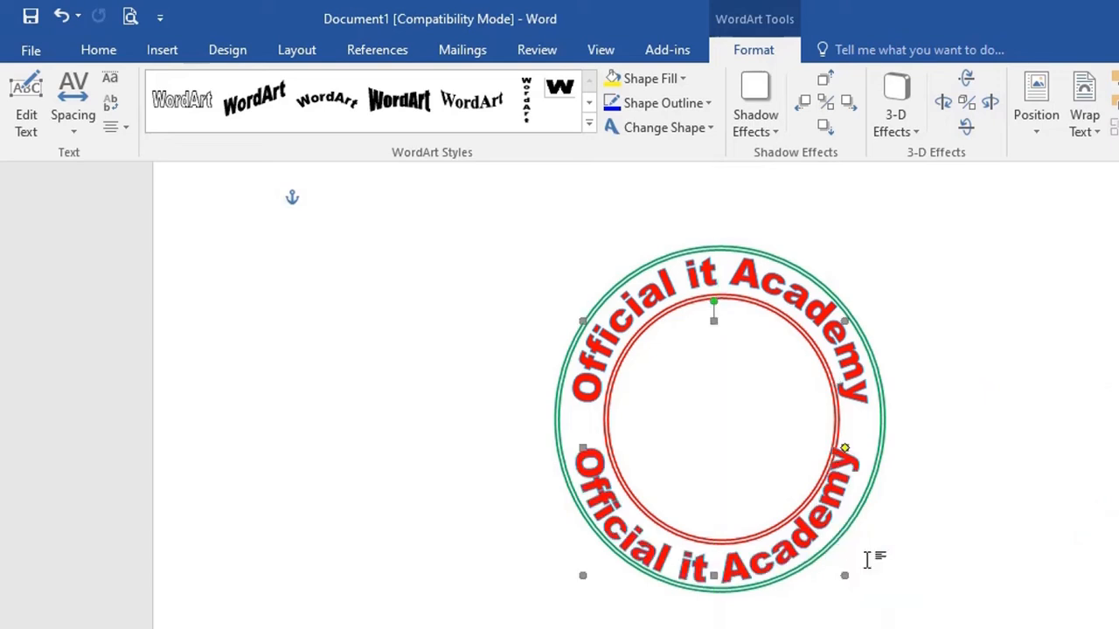
key(Right)
key(Right)
key(Right)
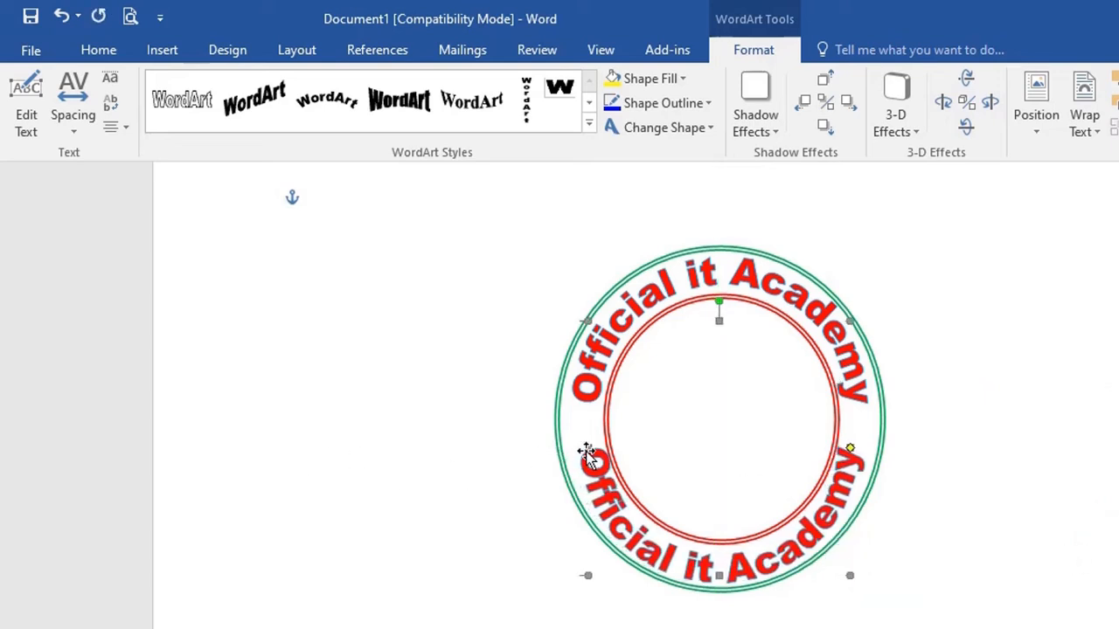
Step: Widen the lower WordArt slightly and fine-nudge it until it sits evenly between the two circles
drag(574, 448, 565, 448)
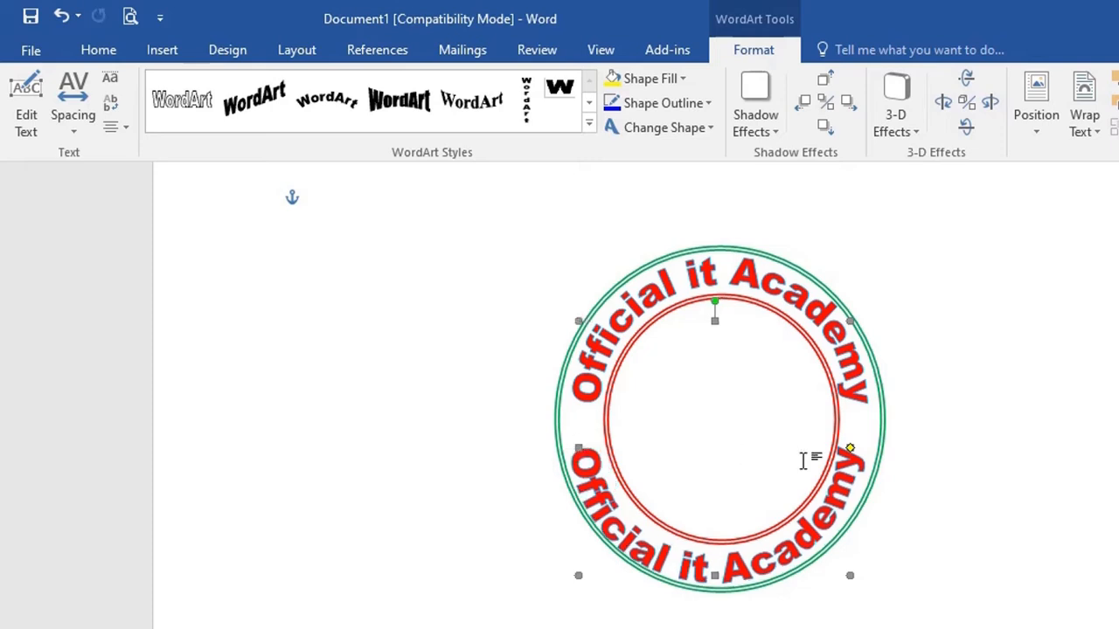
key(ctrl+z)
key(ctrl+Up)
key(ctrl+Up)
key(ctrl+Up)
key(ctrl+Up)
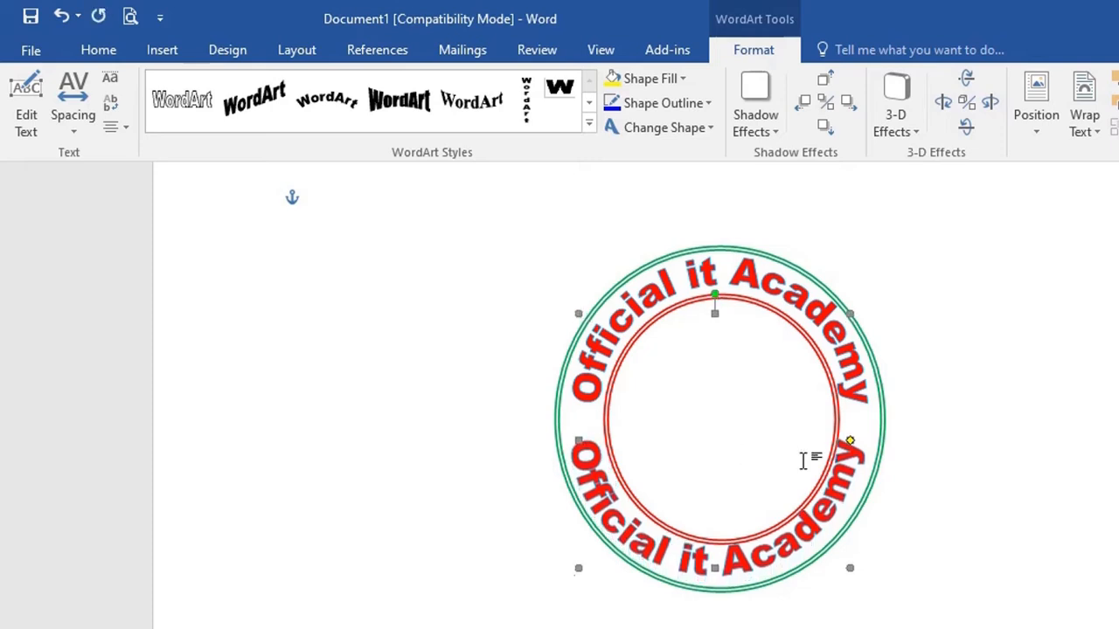
key(ctrl+Right)
key(ctrl+Right)
key(ctrl+Right)
key(ctrl+Down)
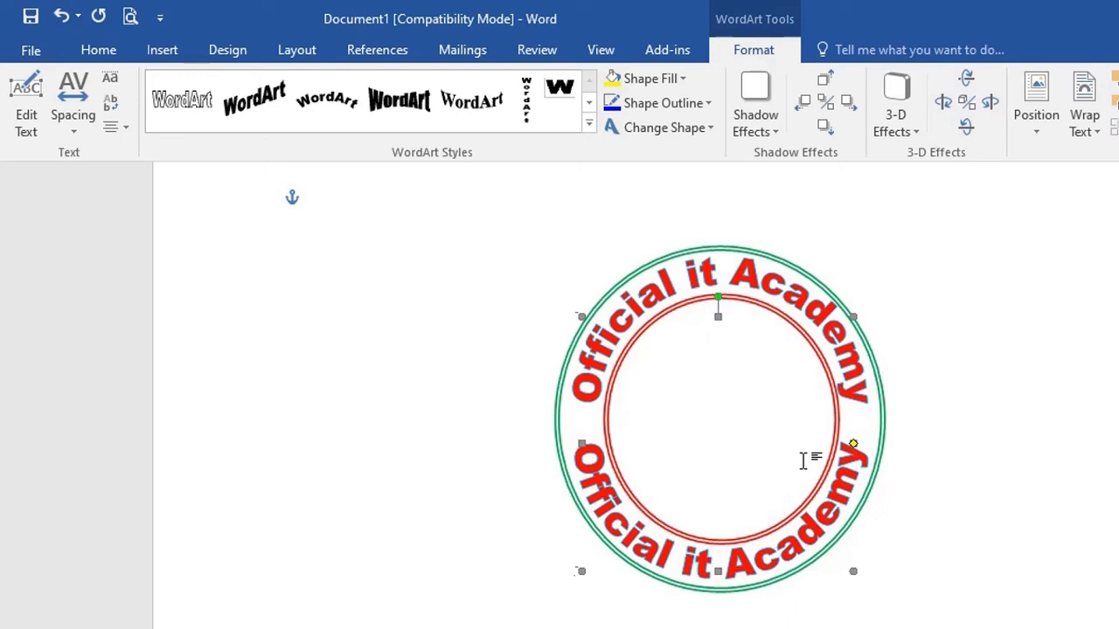
key(ctrl+Right)
key(ctrl+Right)
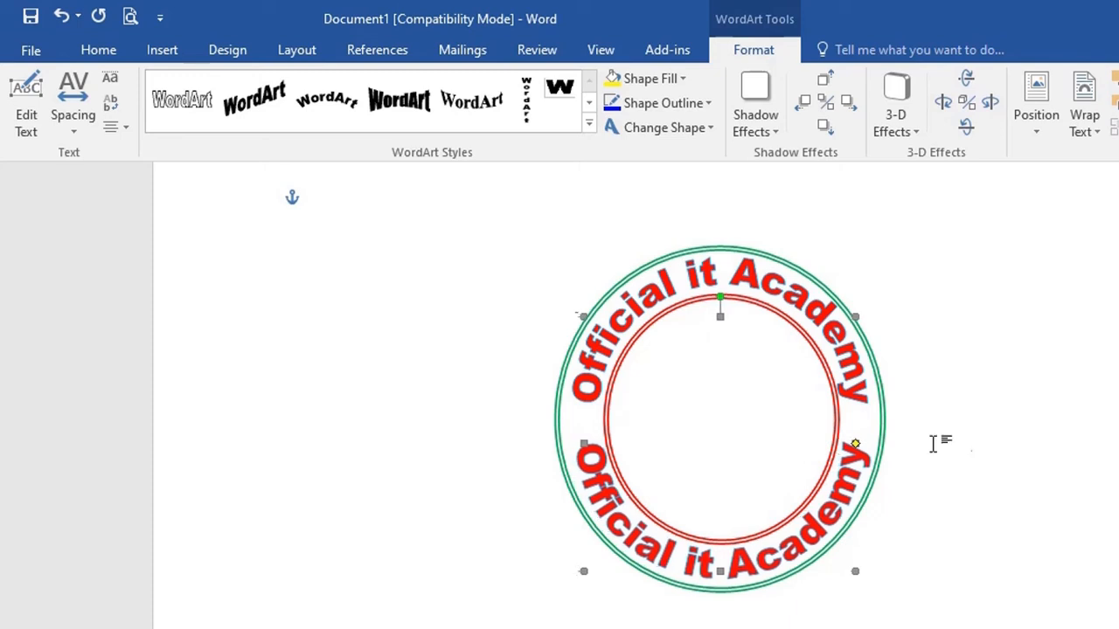
click(1008, 434)
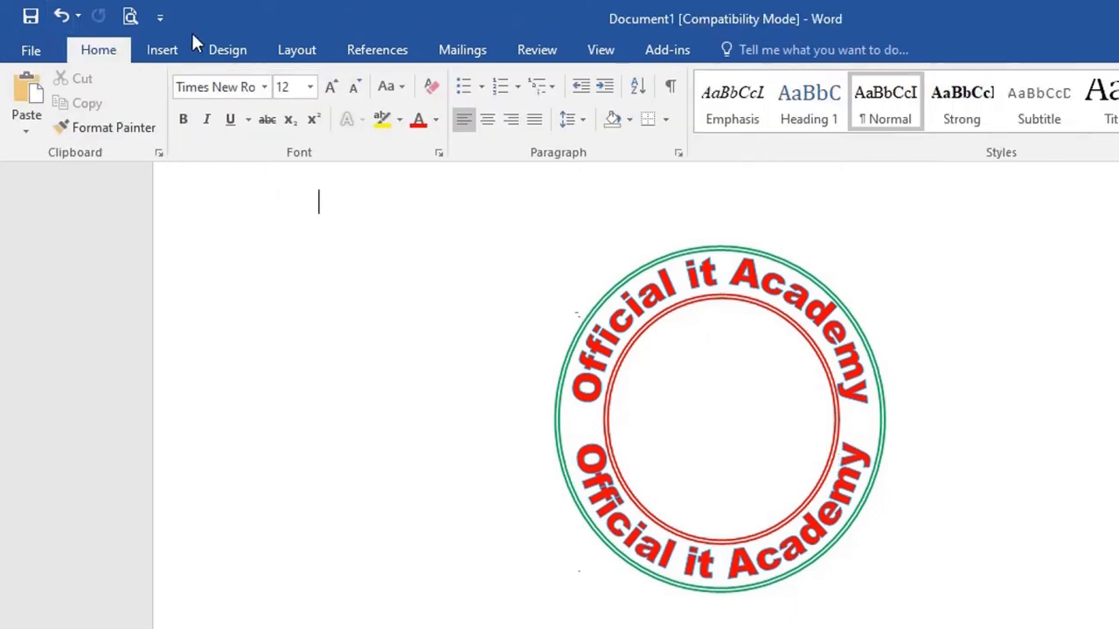
Step: Insert a five-point star about 0.21" high and 0.17" wide in the ring, between the starting letters of the two texts
click(162, 51)
click(294, 129)
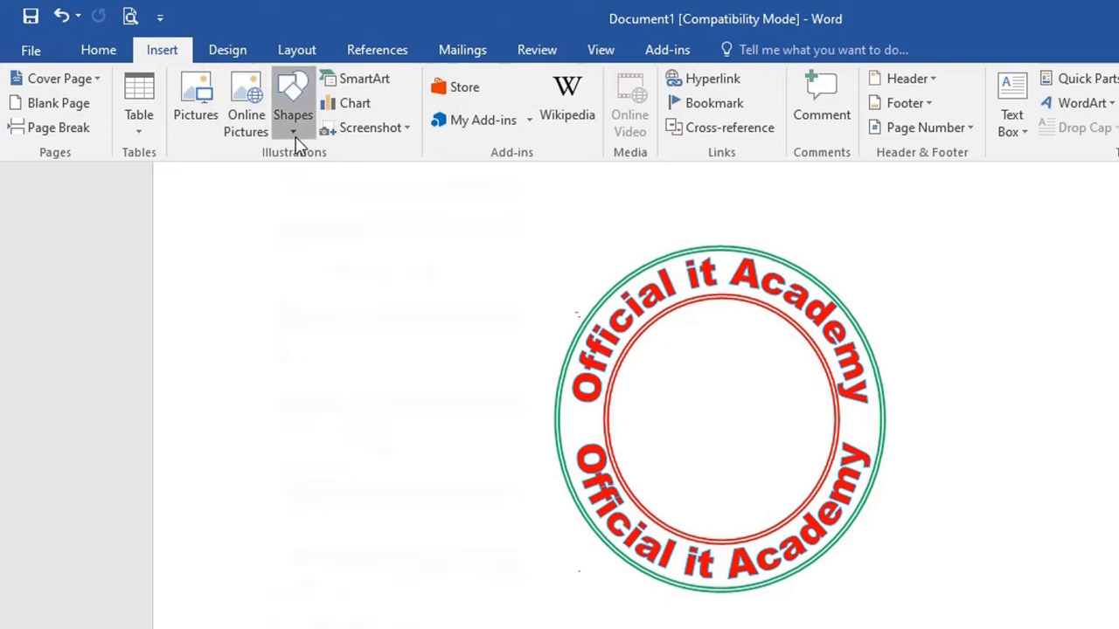
click(432, 241)
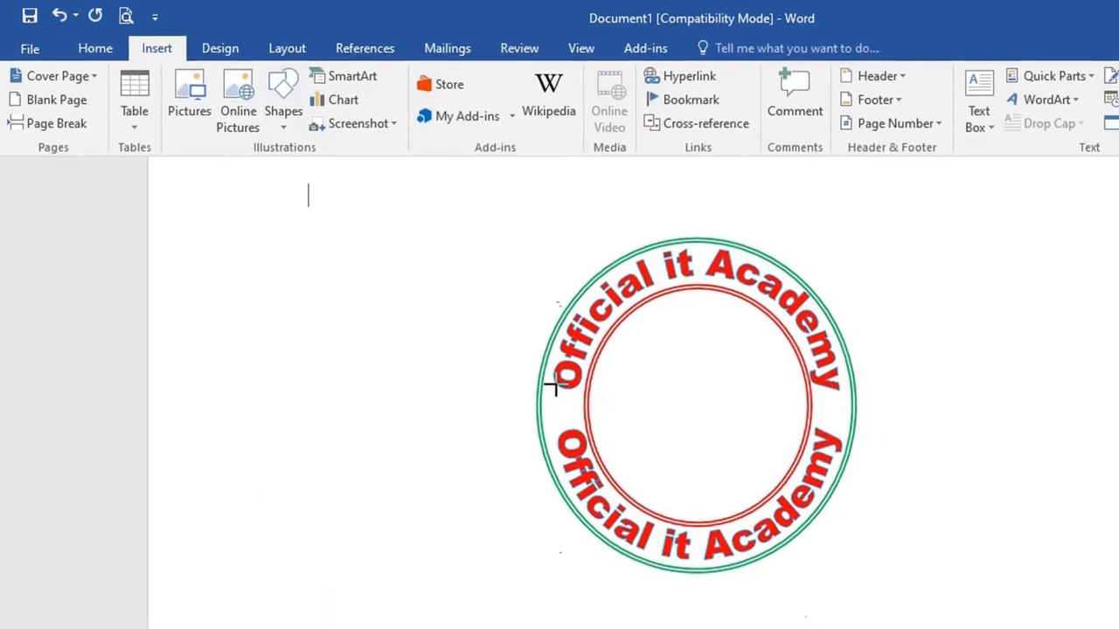
drag(544, 385, 558, 405)
drag(479, 351, 479, 352)
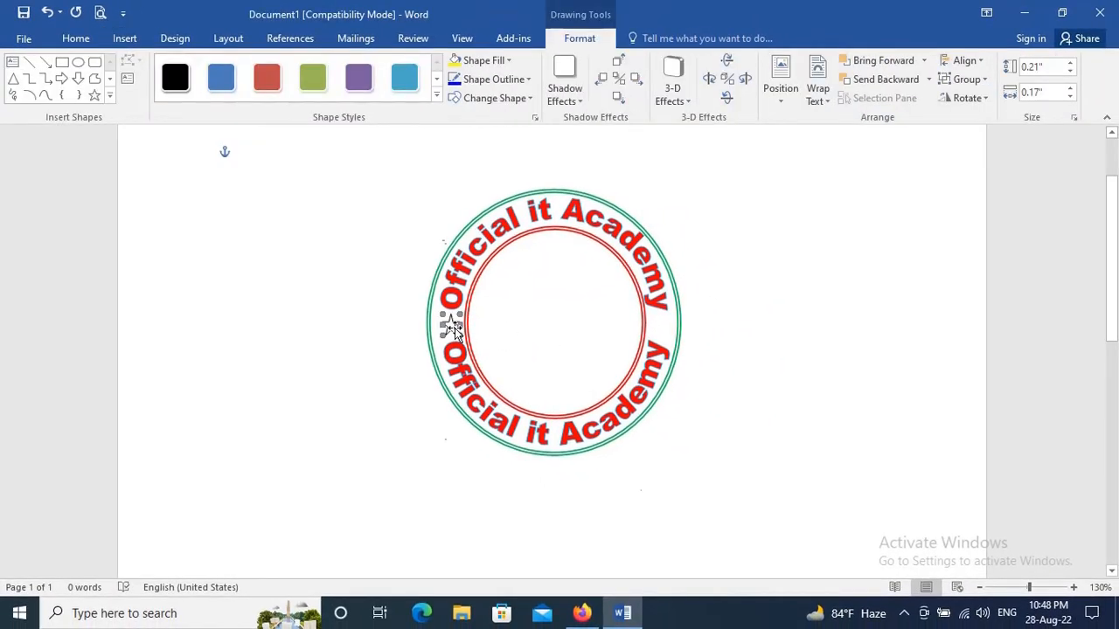
Step: Format the star with a standard green 3 pt double outline and a standard red fill
right_click(453, 331)
click(527, 505)
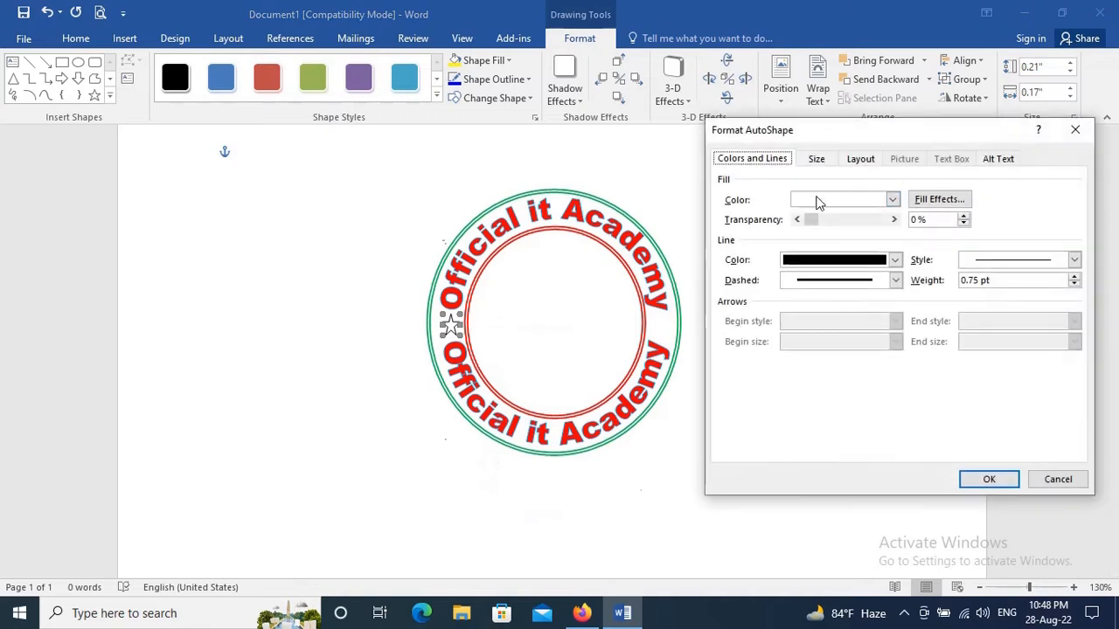
click(894, 260)
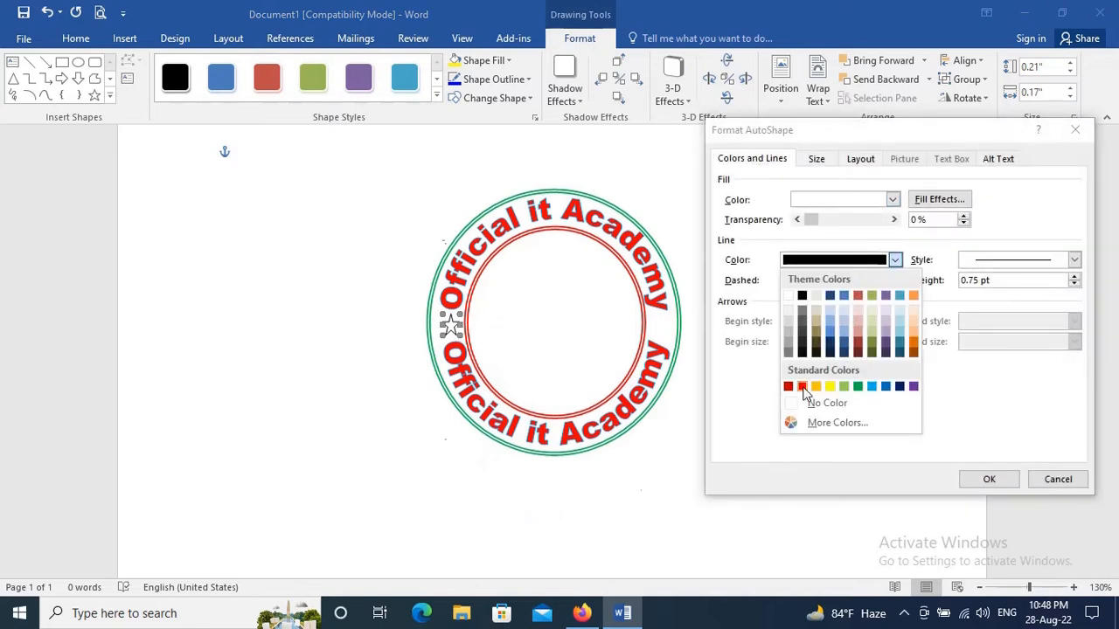
click(857, 387)
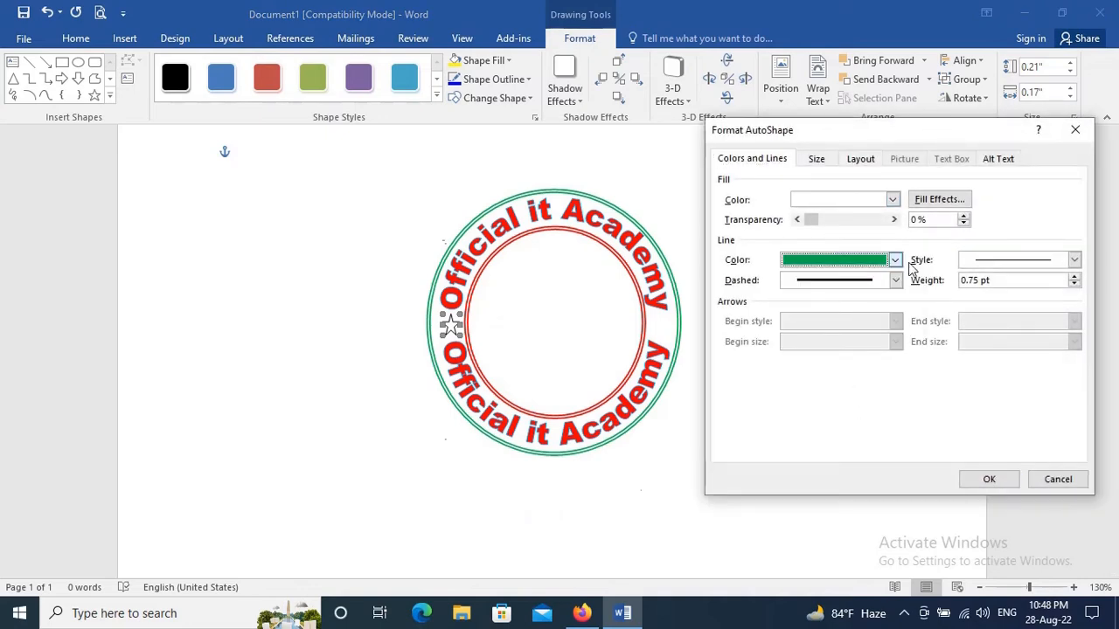
click(850, 212)
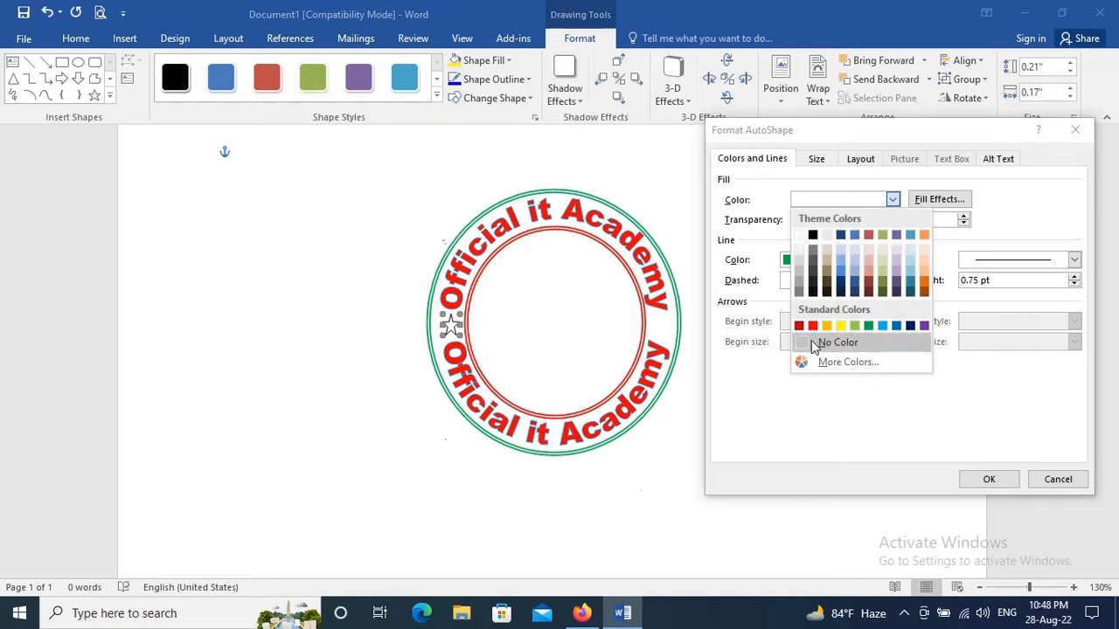
click(812, 326)
click(1014, 260)
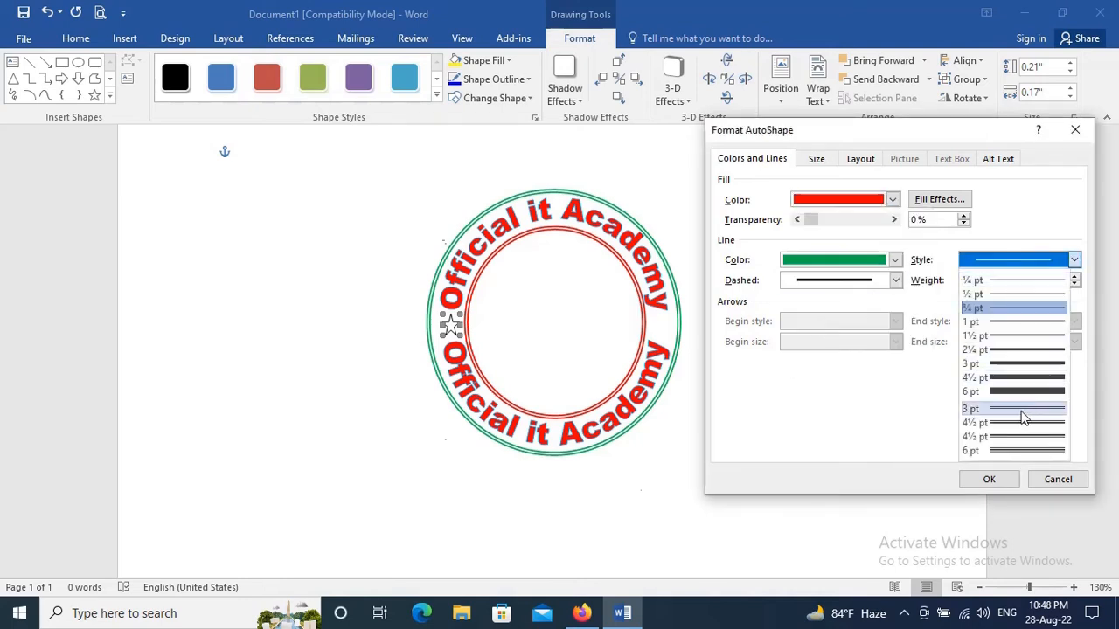
click(1023, 411)
click(989, 479)
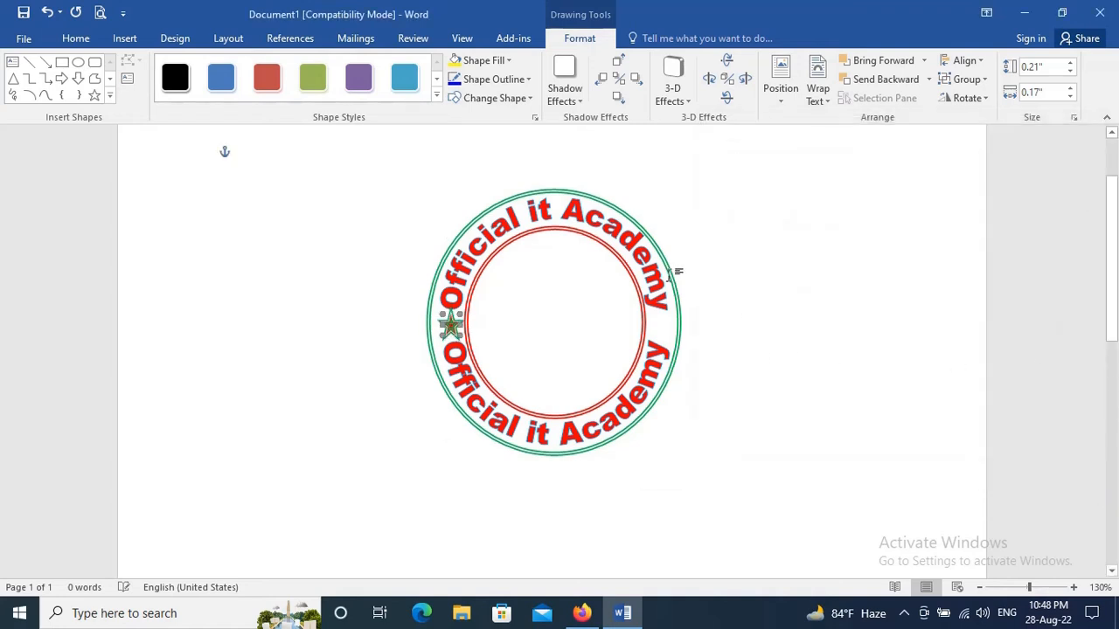
Step: Duplicate the star and place the copy on the opposite side of the ring, between the last letters of the two texts
key(ctrl+d)
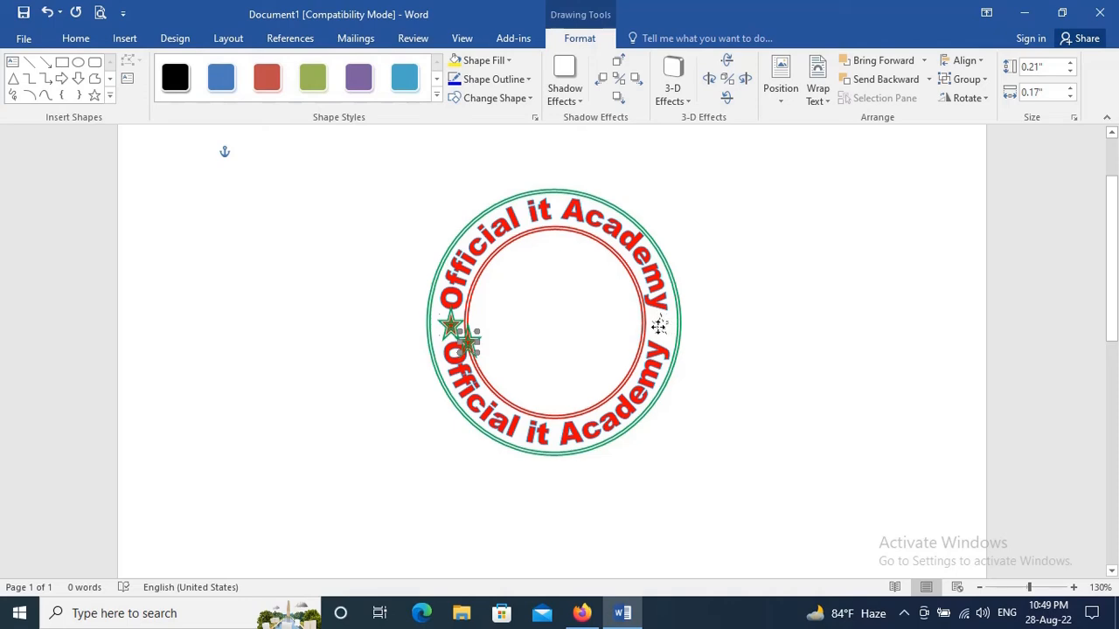
drag(658, 325, 659, 325)
click(757, 321)
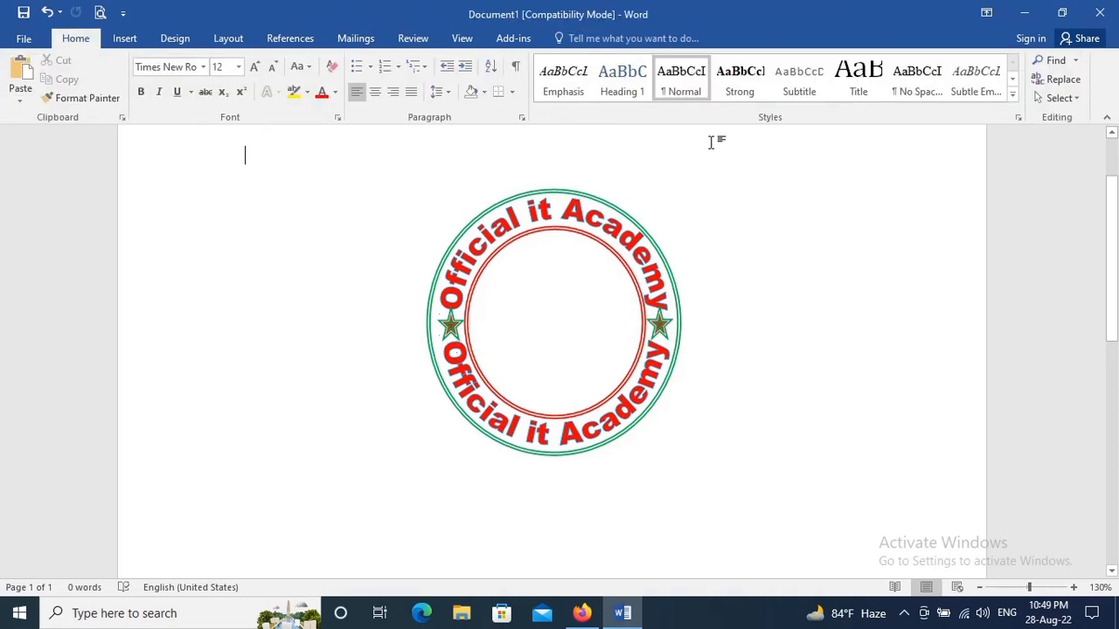
Step: Insert the picture "index" from the Desktop folder and set its text wrapping to Behind Text
click(124, 38)
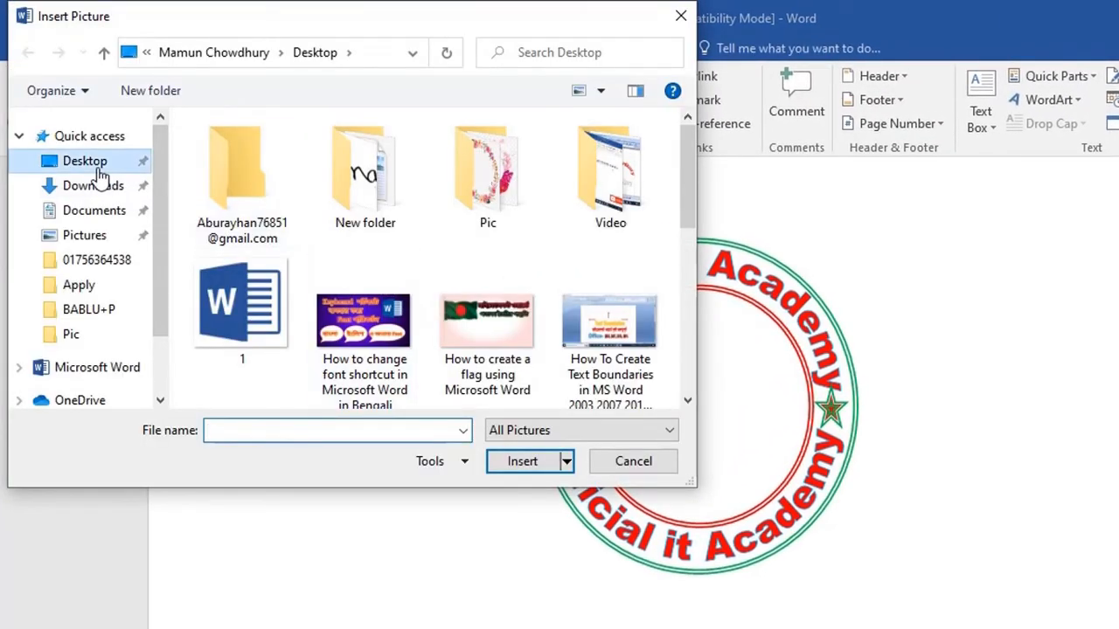
scroll(610, 253, down, 2)
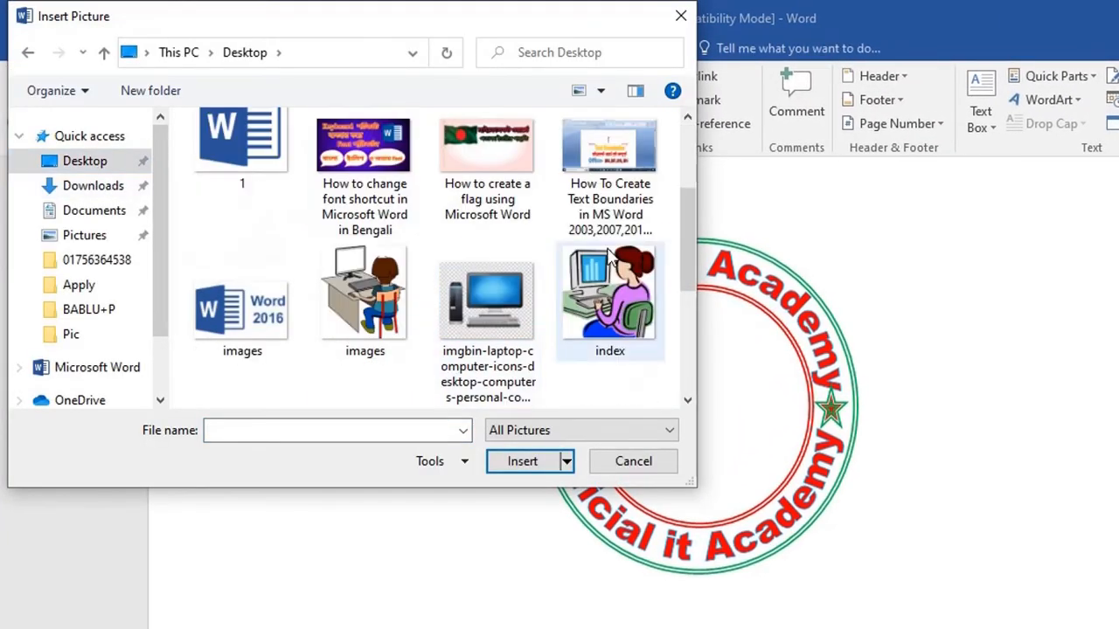
click(616, 331)
double_click(638, 297)
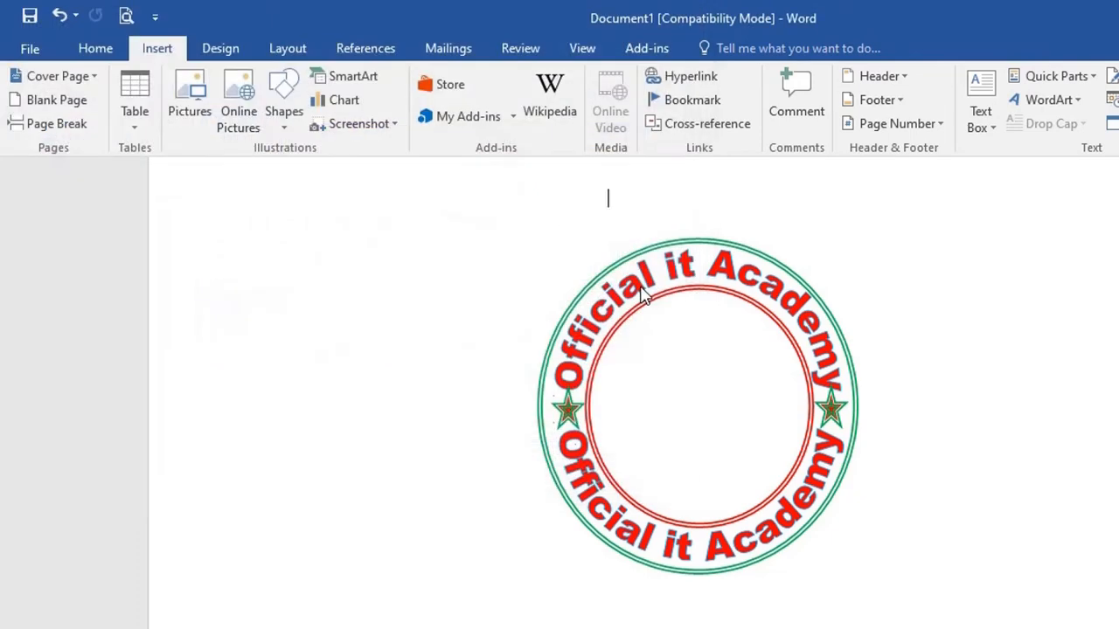
right_click(452, 295)
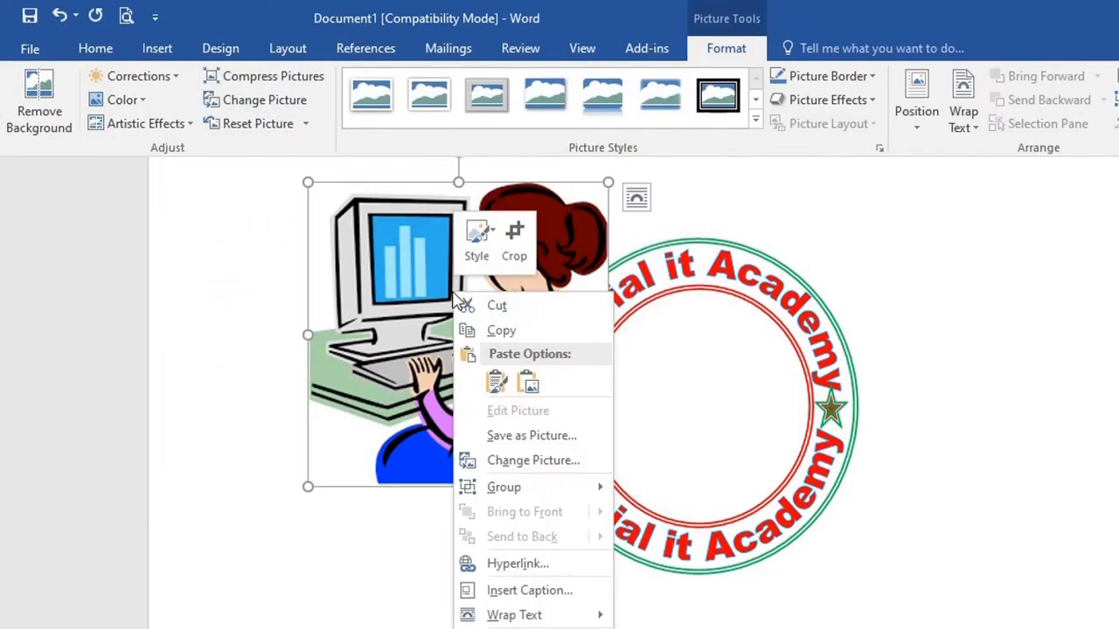
mouse_move(524, 616)
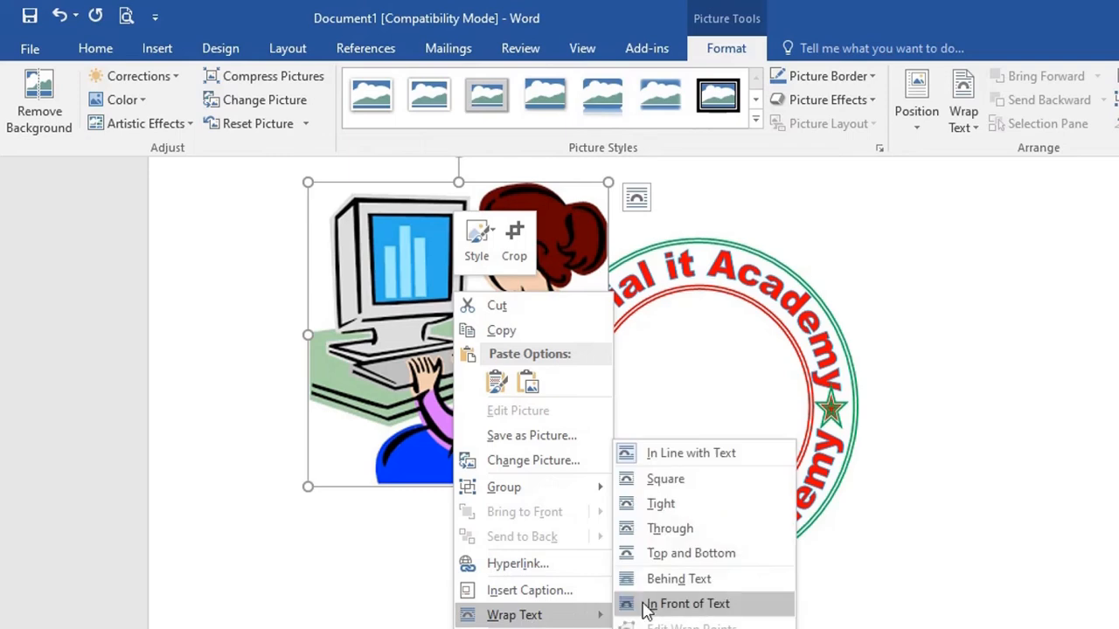
click(698, 579)
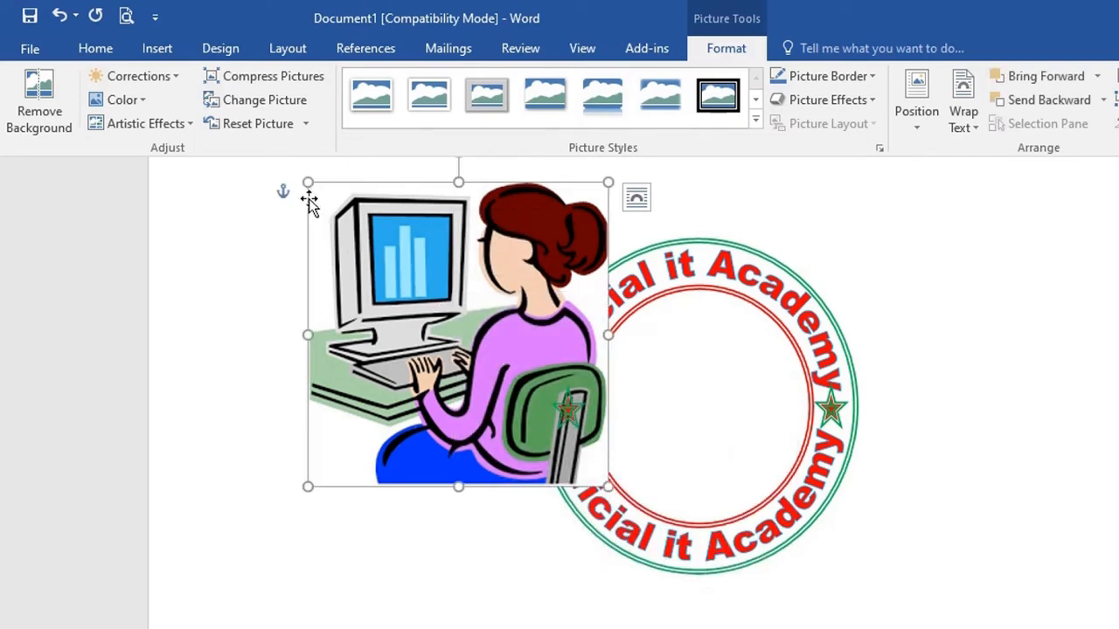
Step: Scale the computer picture down and centre it inside the red inner circle, sized to fill most of it
drag(307, 182, 481, 350)
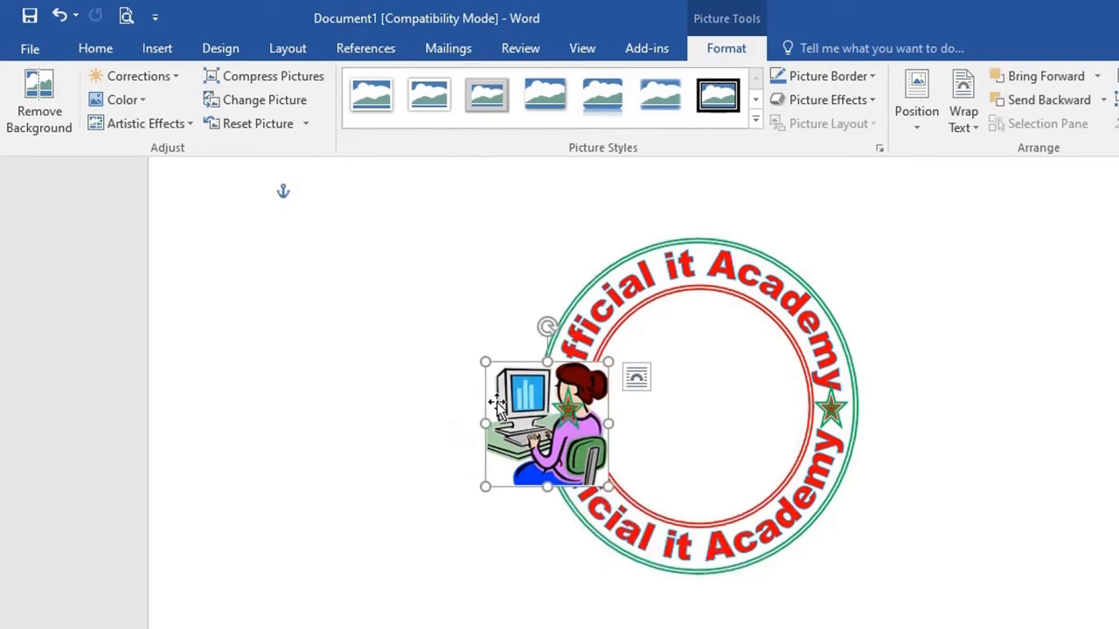
drag(518, 392, 672, 389)
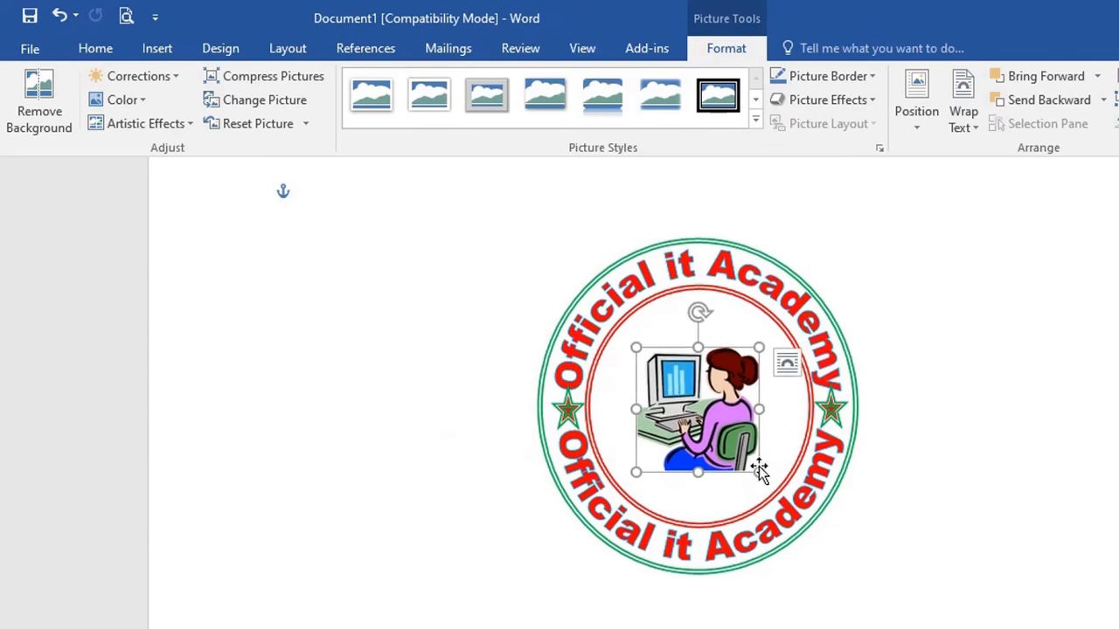
drag(759, 472, 727, 456)
click(1096, 420)
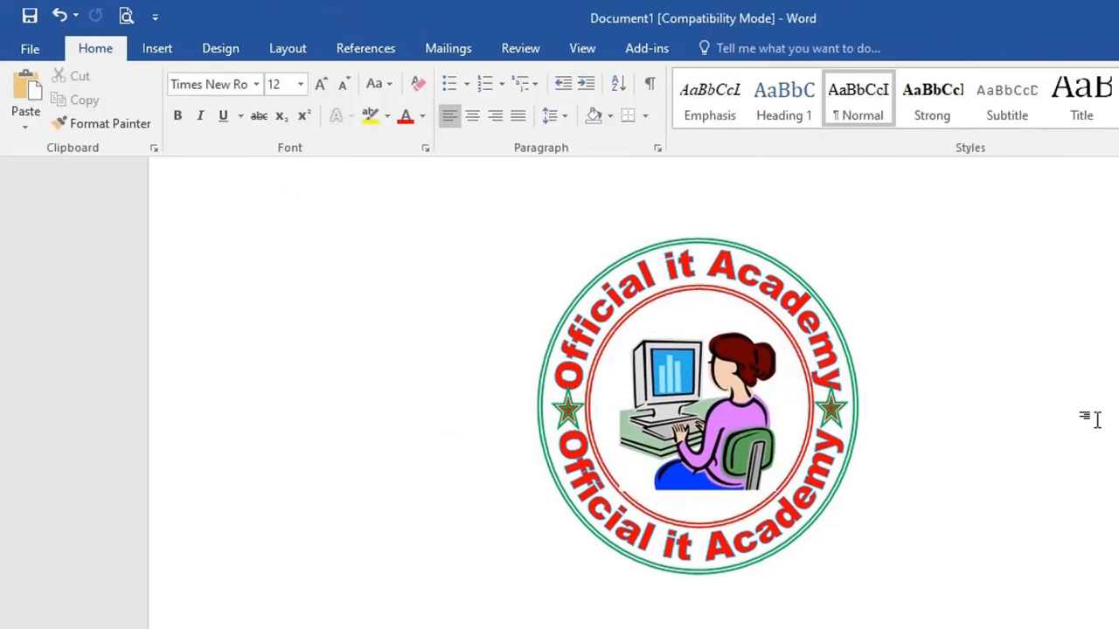